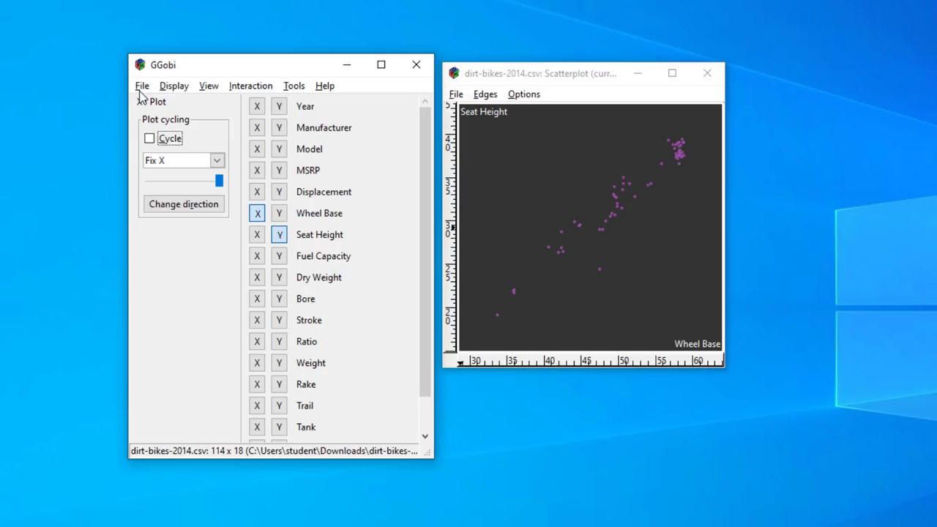
# - Browse the menus, then set the interaction mode to Identify
pyautogui.click(142, 90)
pyautogui.moveTo(174, 87)
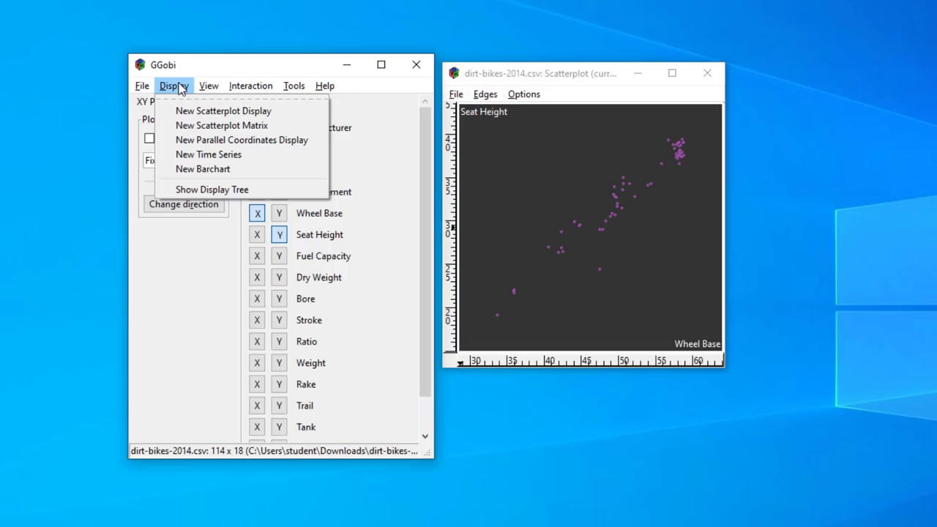
pyautogui.moveTo(208, 89)
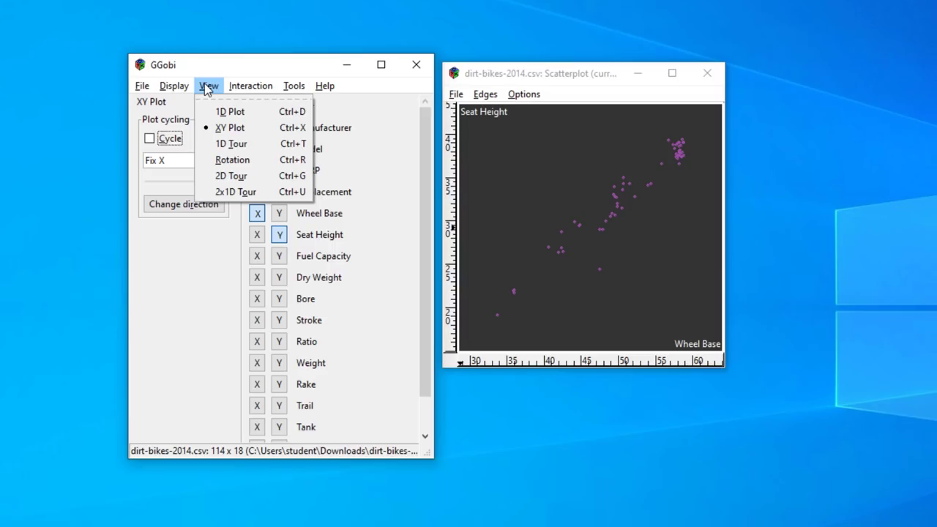
pyautogui.moveTo(265, 91)
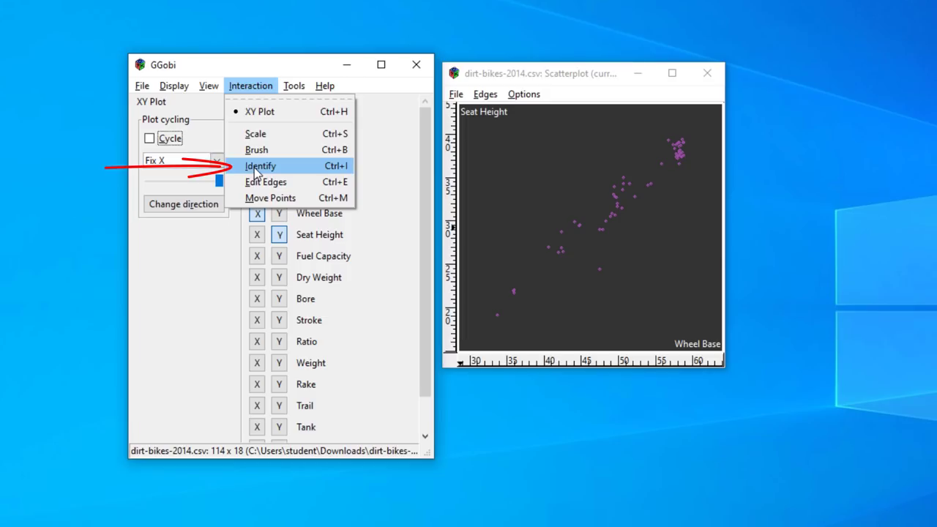
pyautogui.click(254, 173)
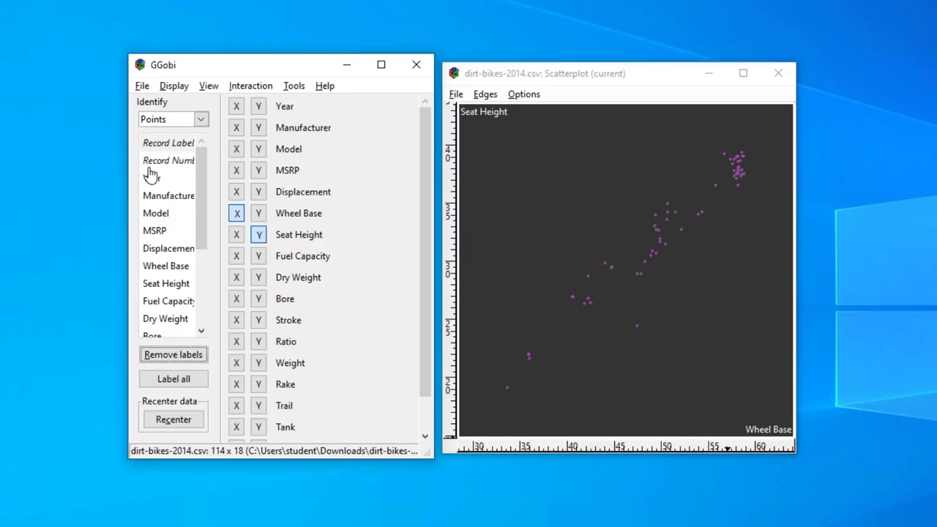
# - Identify points by Record Label and plot Displacement (Y) against MSRP (X)
pyautogui.click(166, 144)
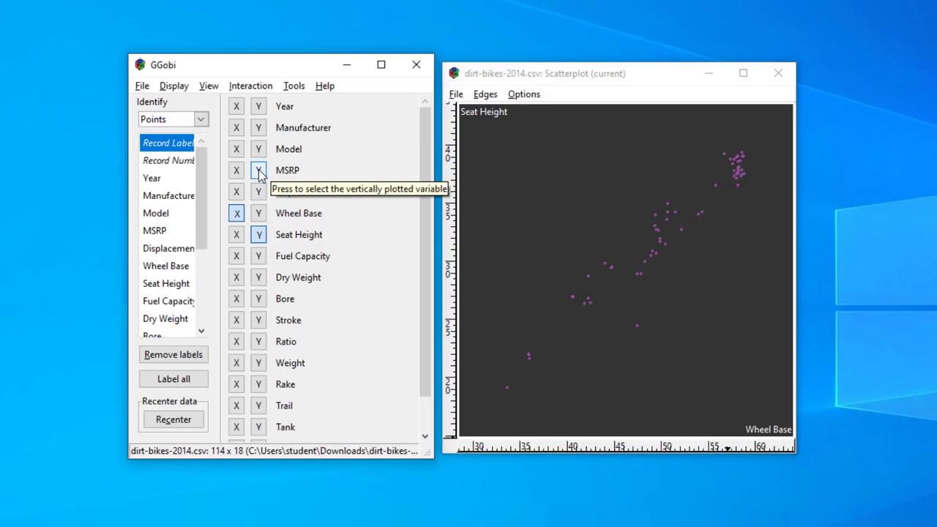
pyautogui.click(237, 192)
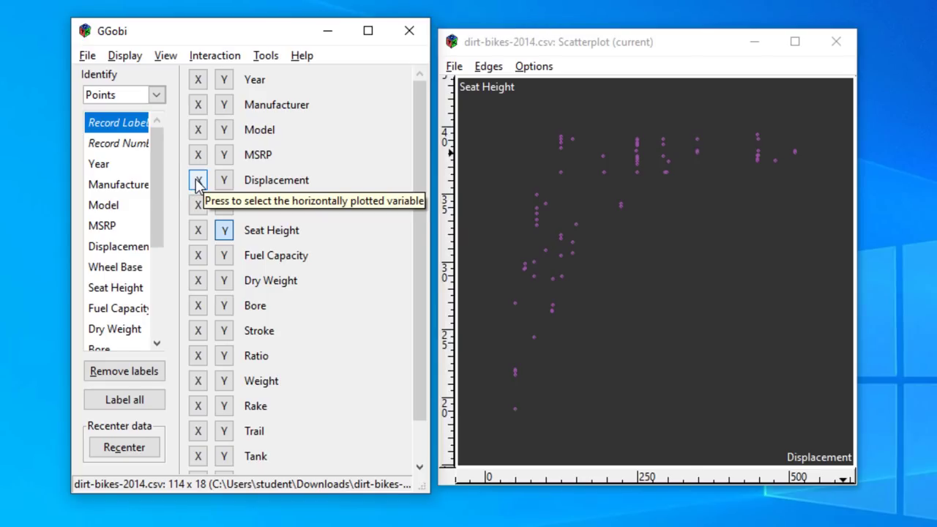
pyautogui.click(198, 155)
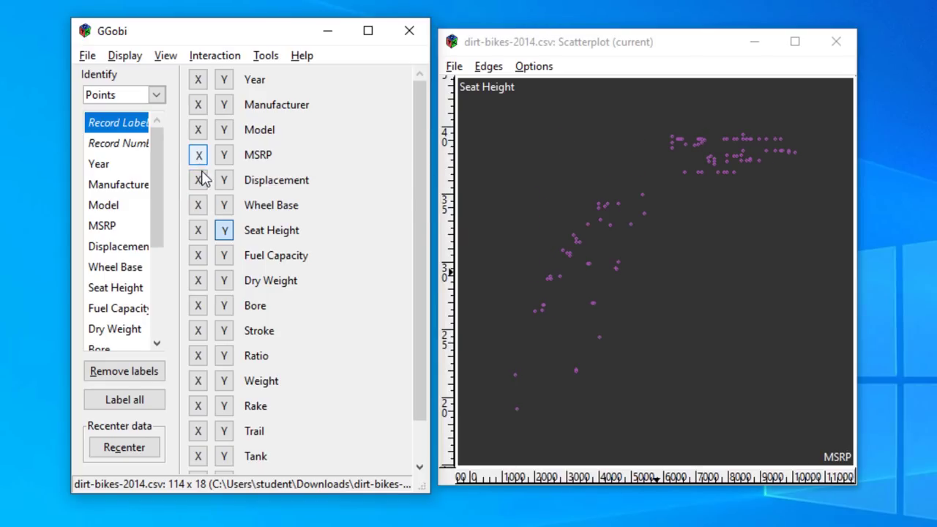
pyautogui.click(225, 186)
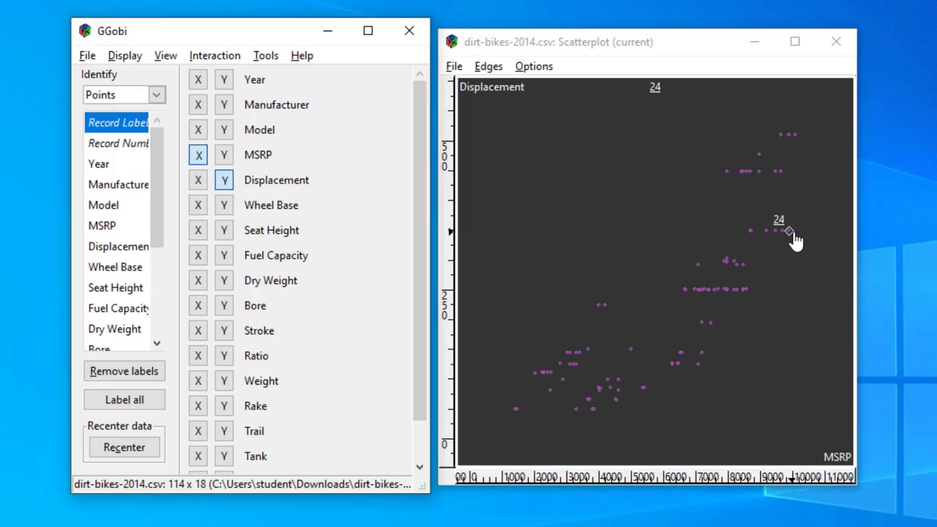
pyautogui.click(124, 403)
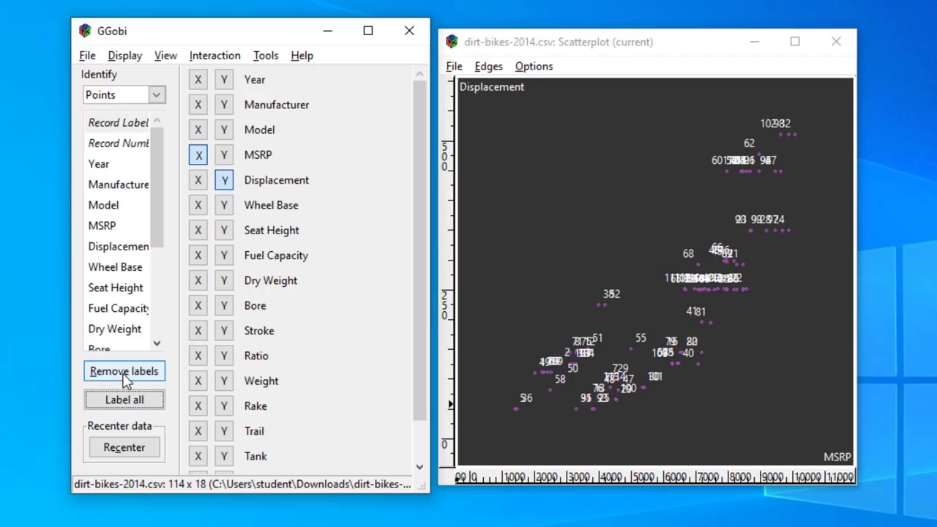
pyautogui.click(124, 374)
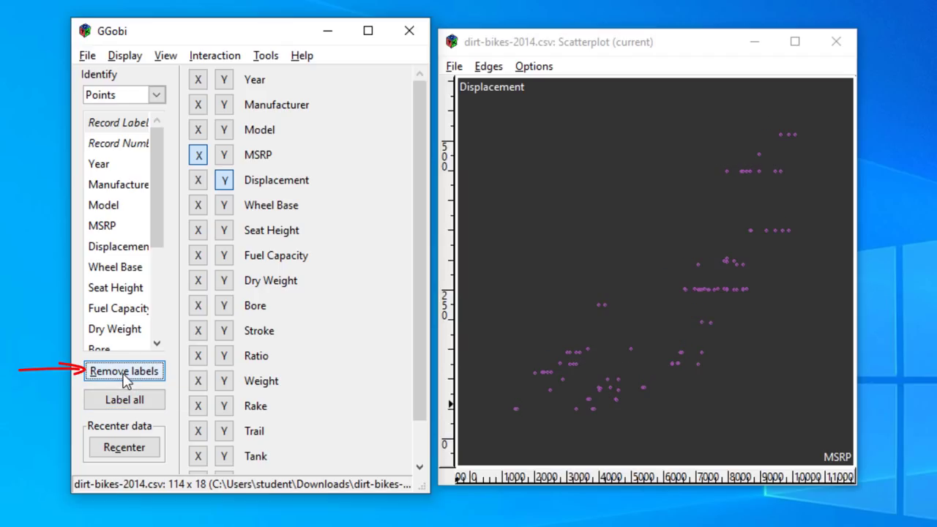
# - Label identified points by Year, Manufacturer and Model, and enlarge the scatterplot window
pyautogui.click(101, 167)
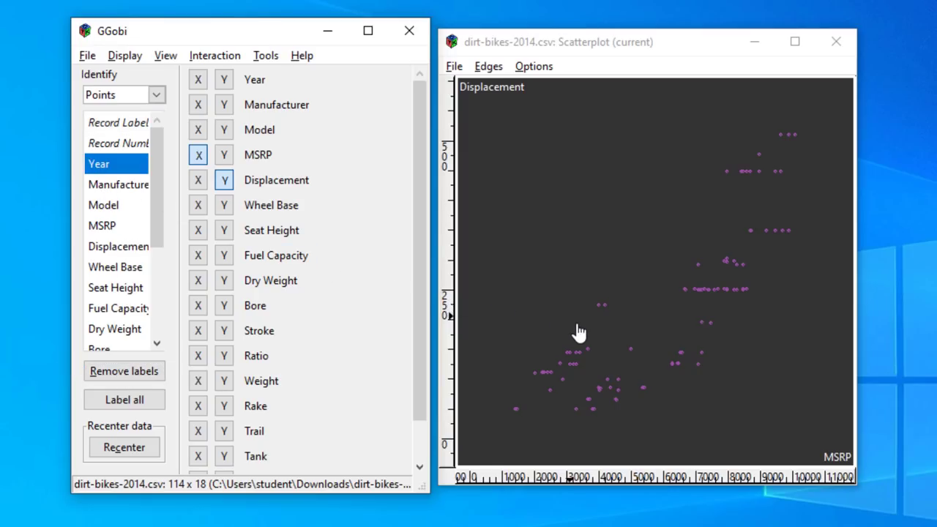
pyautogui.moveTo(605, 393)
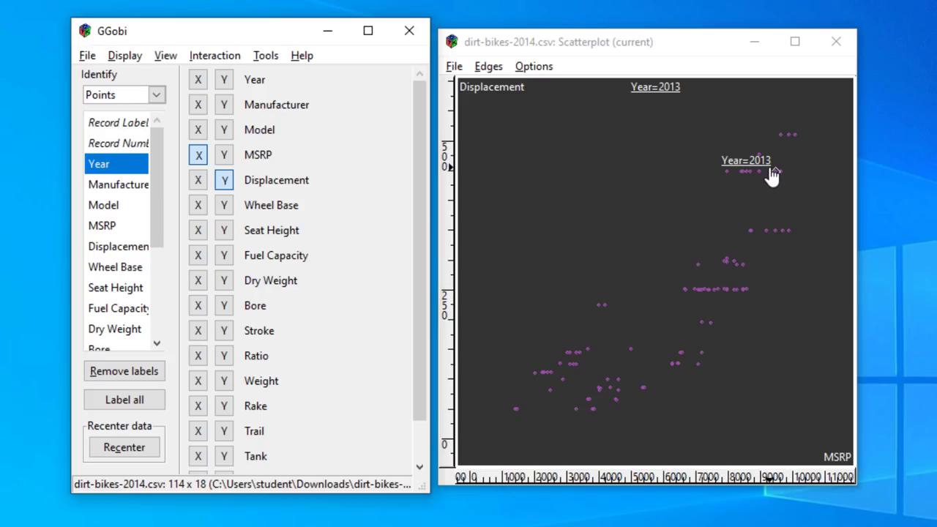
pyautogui.click(125, 188)
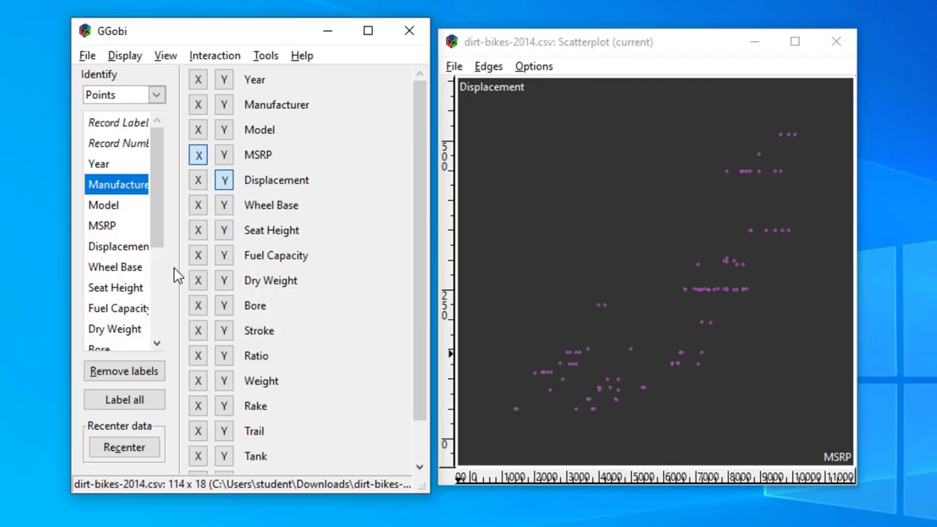
pyautogui.keyDown('ctrl'); pyautogui.click(100, 165); pyautogui.keyUp('ctrl')
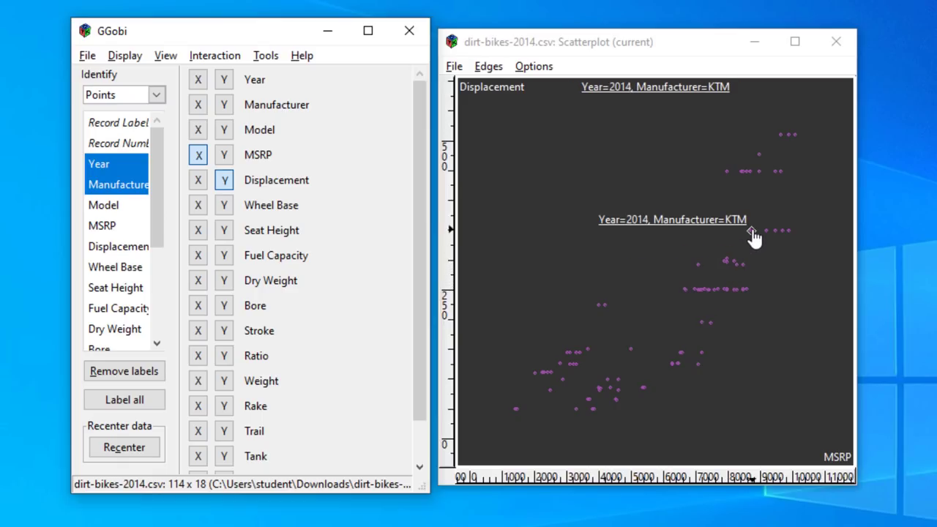
pyautogui.keyDown('ctrl'); pyautogui.click(99, 206); pyautogui.keyUp('ctrl')
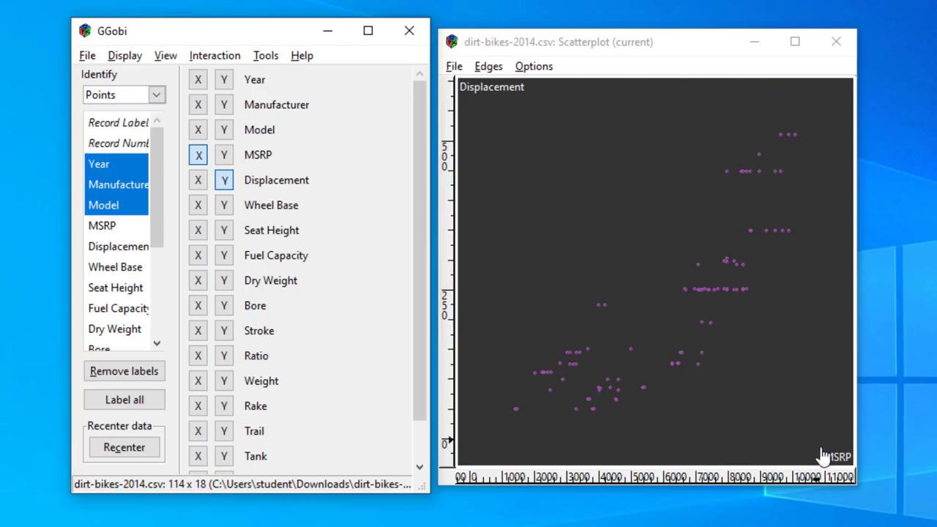
pyautogui.moveTo(857, 476); pyautogui.dragTo(879, 469)
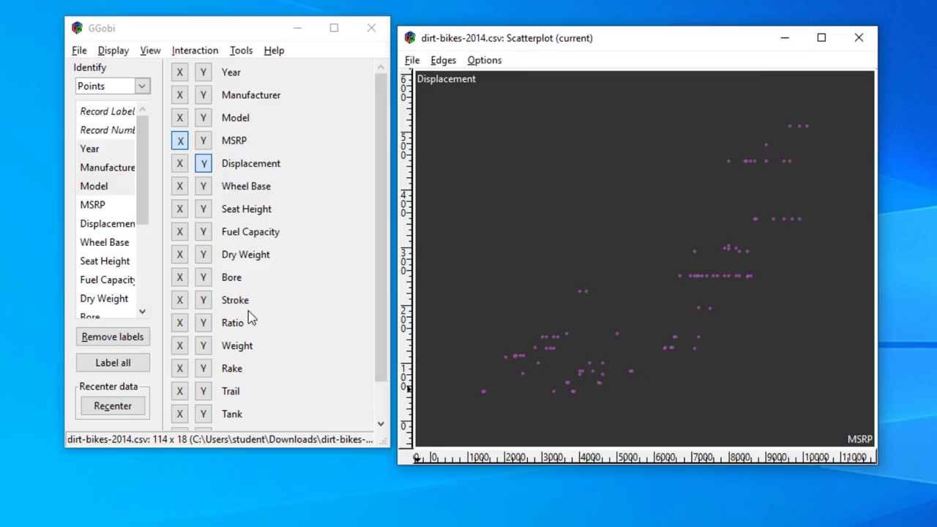
# - Create a new barchart display and move its window over the scatterplot
pyautogui.click(113, 51)
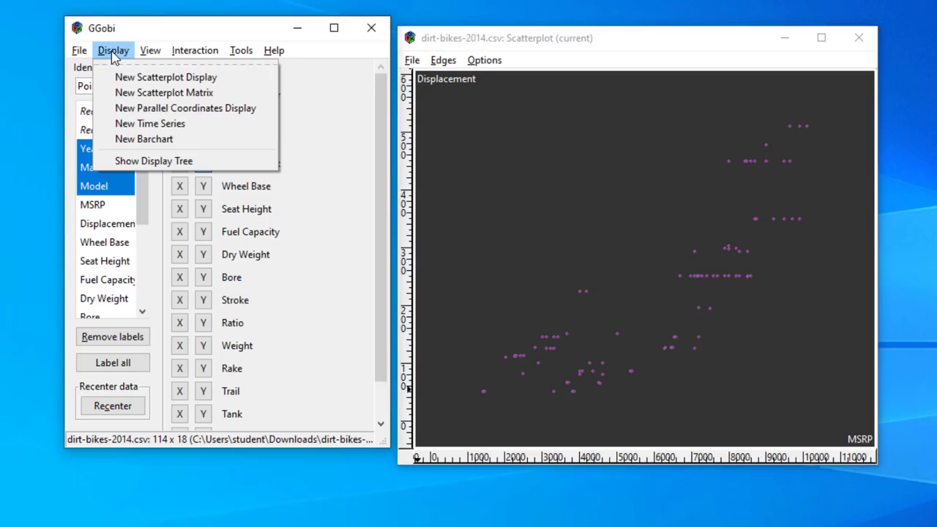
pyautogui.click(131, 139)
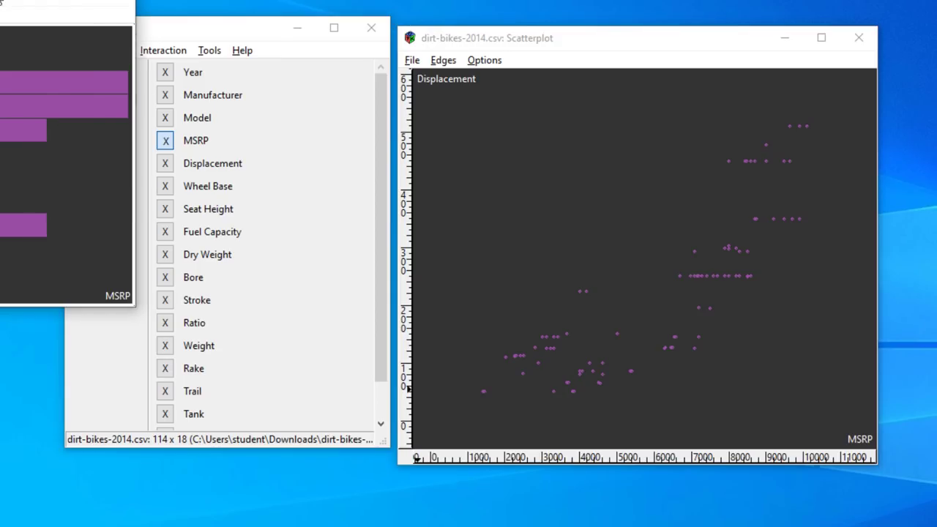
pyautogui.moveTo(1, 4); pyautogui.dragTo(560, 66)
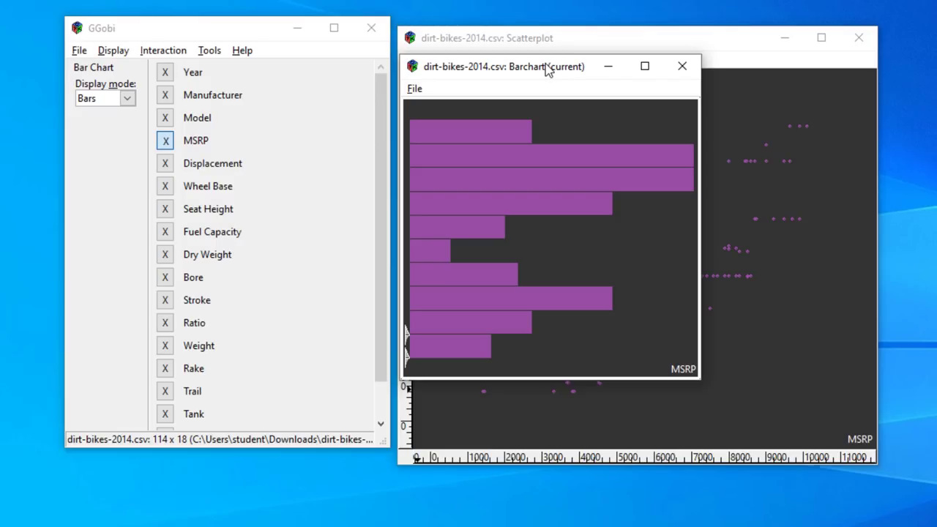
# - Try Model, Manufacturer and Year in the barchart, settling on Displacement
pyautogui.click(167, 165)
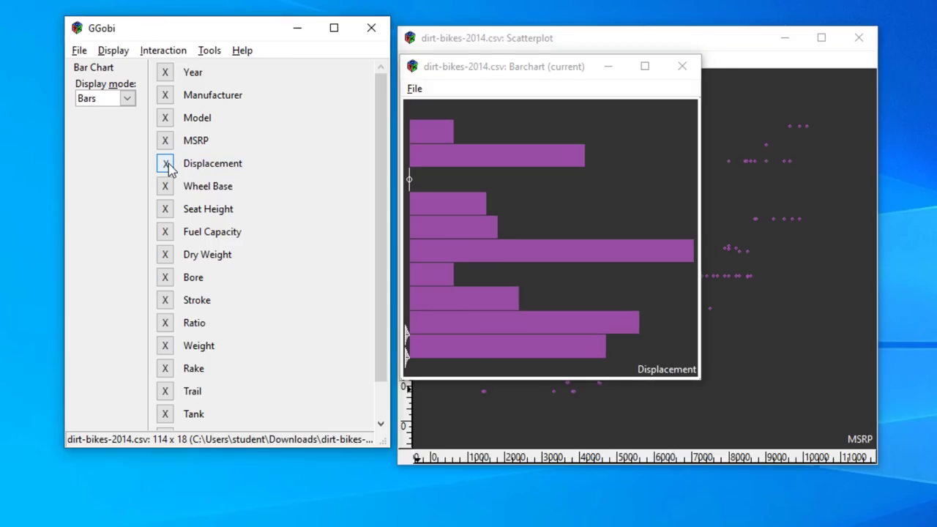
pyautogui.click(167, 118)
pyautogui.click(167, 96)
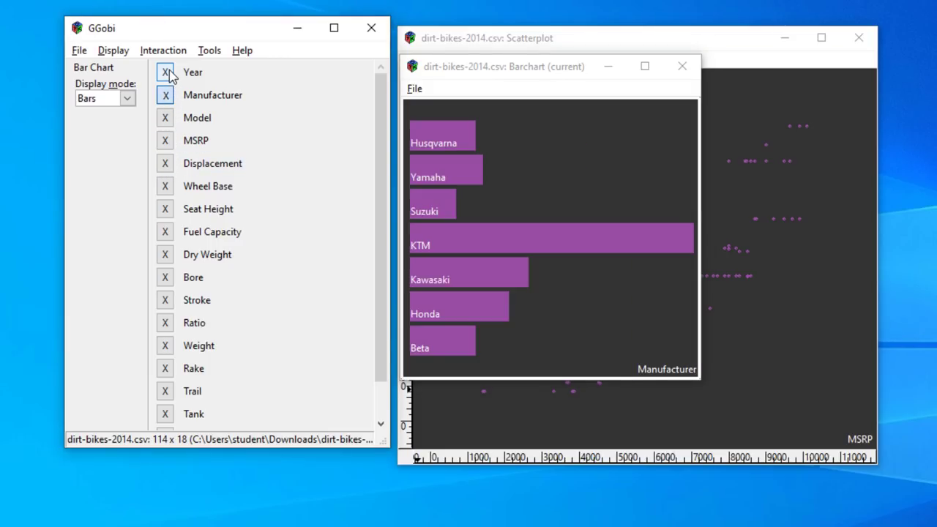
pyautogui.click(167, 72)
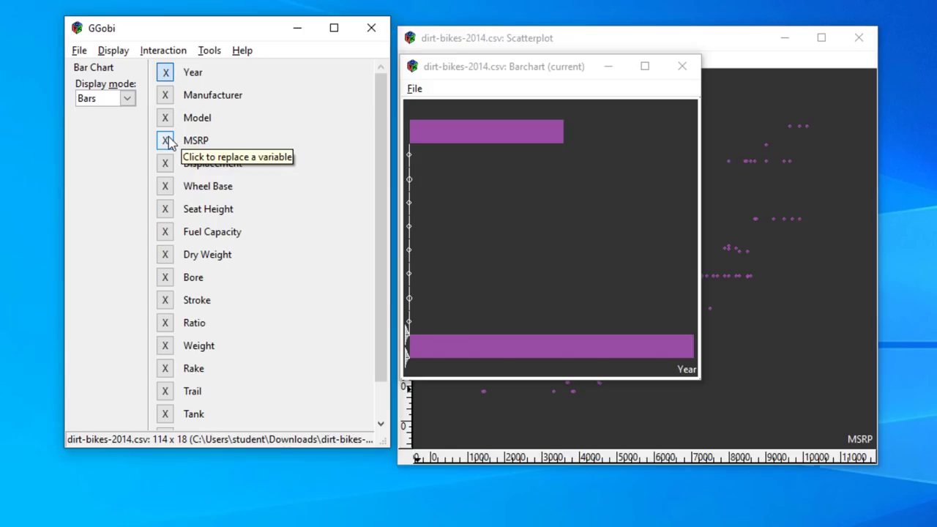
pyautogui.click(167, 164)
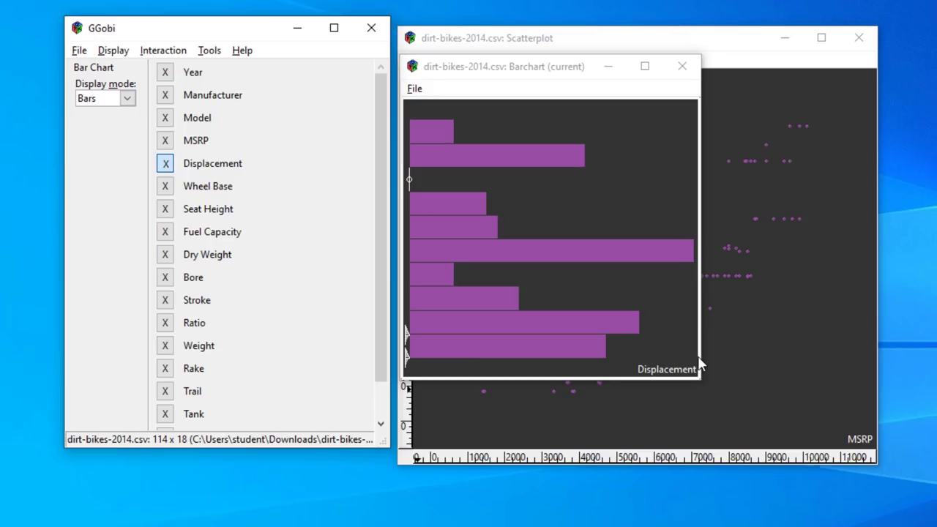
pyautogui.click(774, 375)
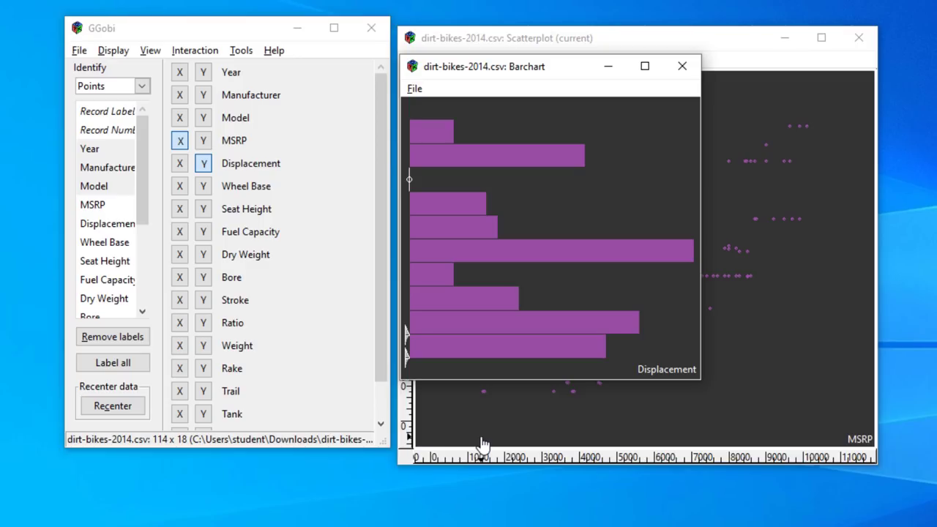
# - Nudge the barchart window left and right, switching focus between it and the scatterplot
pyautogui.click(546, 193)
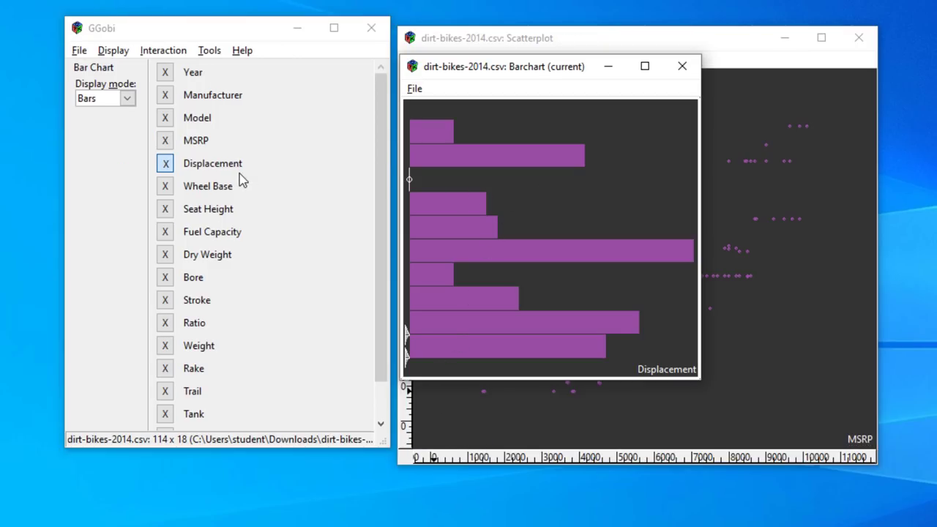
pyautogui.moveTo(529, 71); pyautogui.dragTo(502, 73)
pyautogui.click(730, 146)
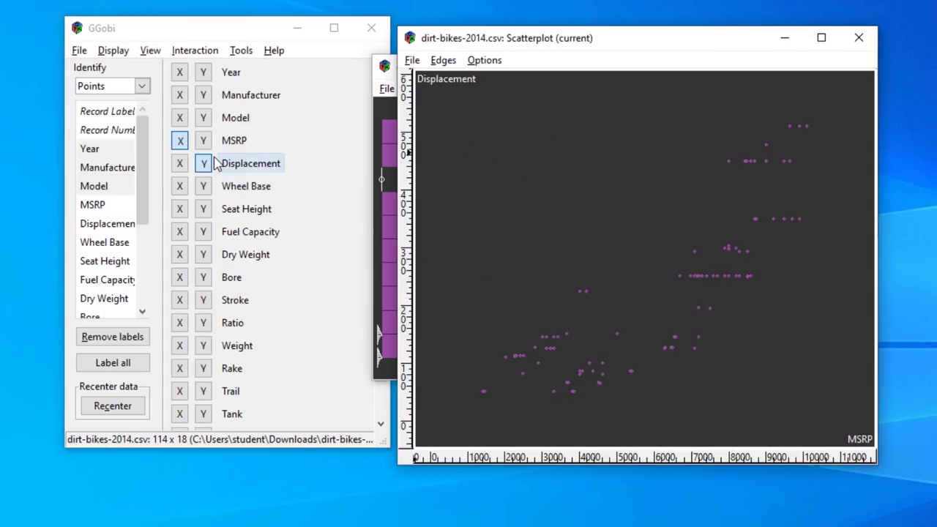
pyautogui.click(382, 133)
pyautogui.moveTo(468, 73); pyautogui.dragTo(494, 72)
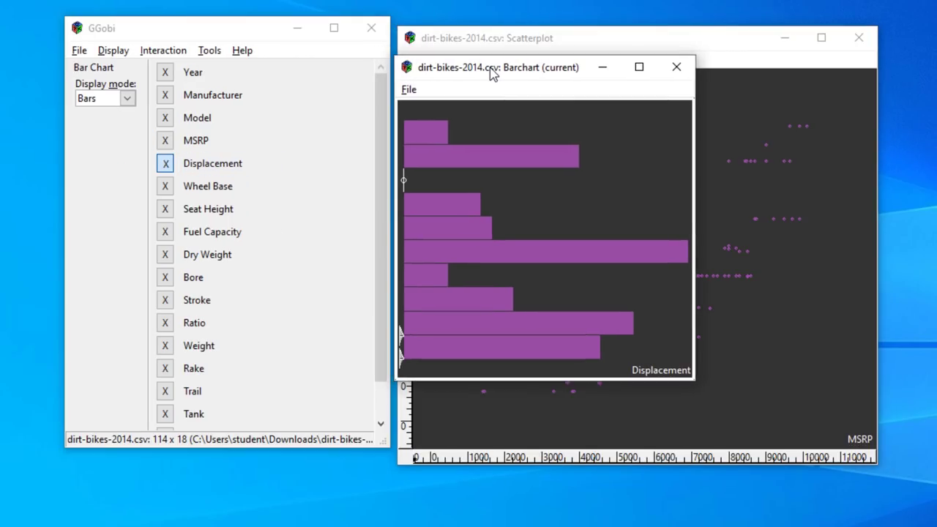
pyautogui.click(770, 151)
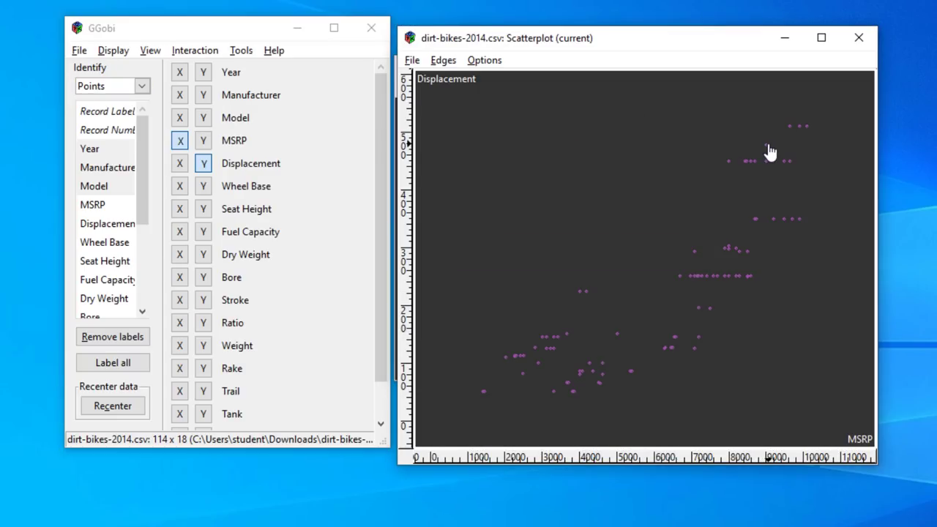
pyautogui.moveTo(727, 157)
# - Put MSRP on Y and try Seat Height, Model, Displacement, ending on Fuel Capacity for X
pyautogui.click(204, 141)
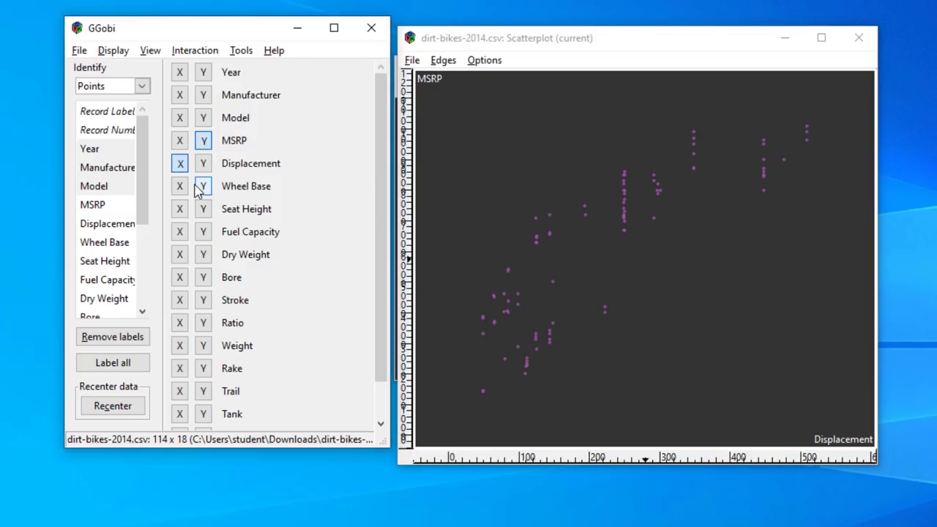
pyautogui.click(181, 210)
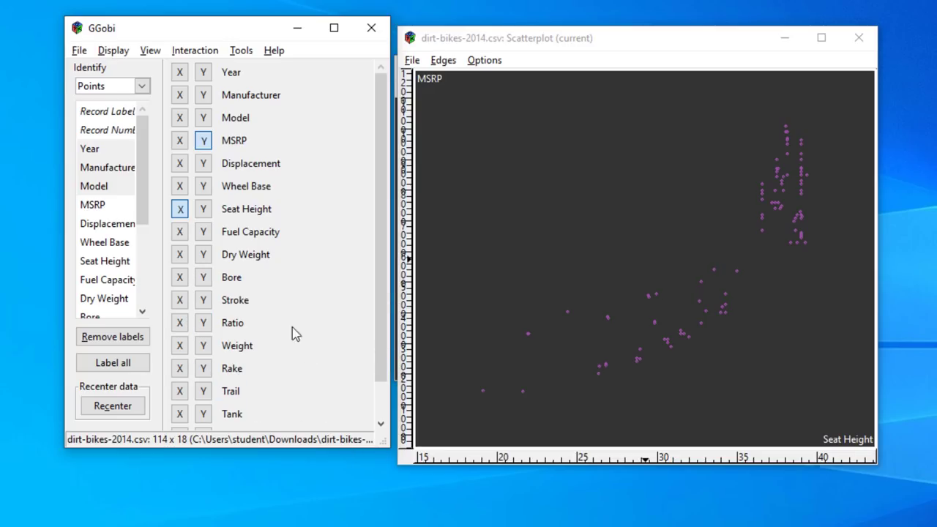
pyautogui.click(181, 118)
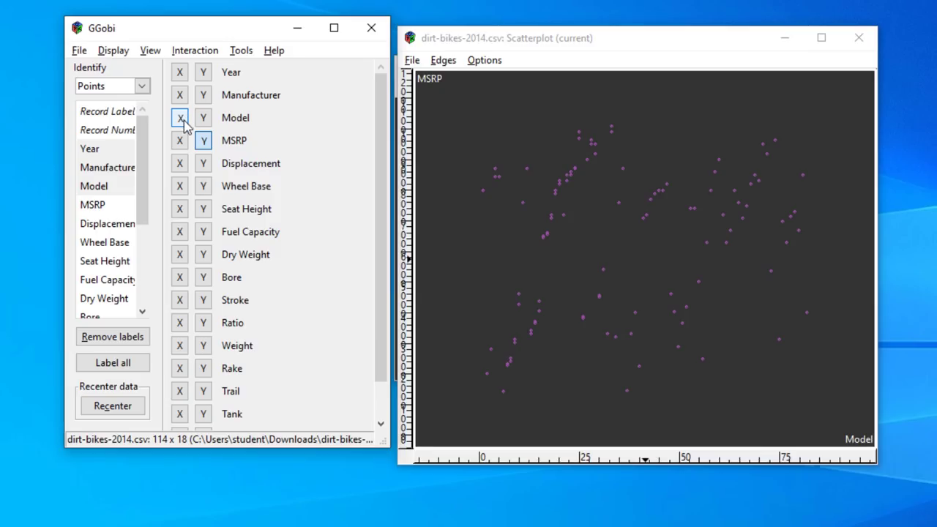
pyautogui.click(182, 167)
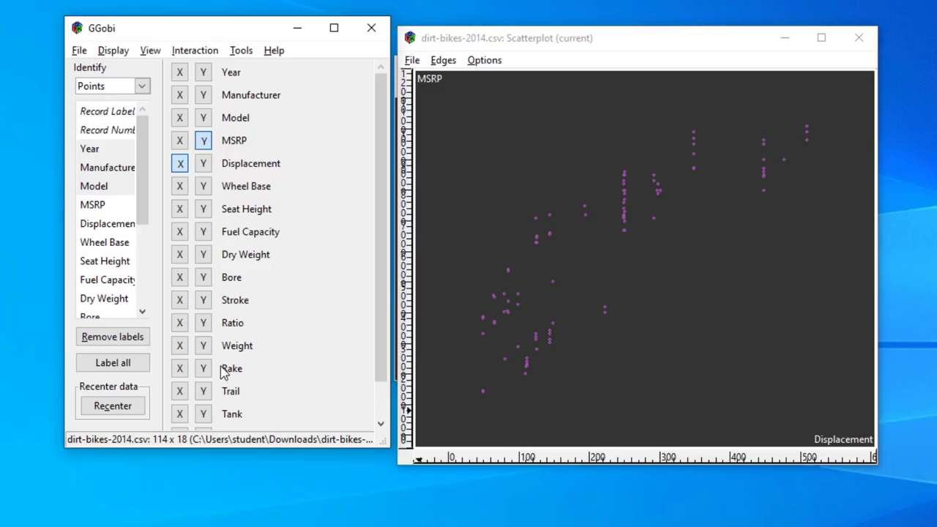
pyautogui.click(180, 233)
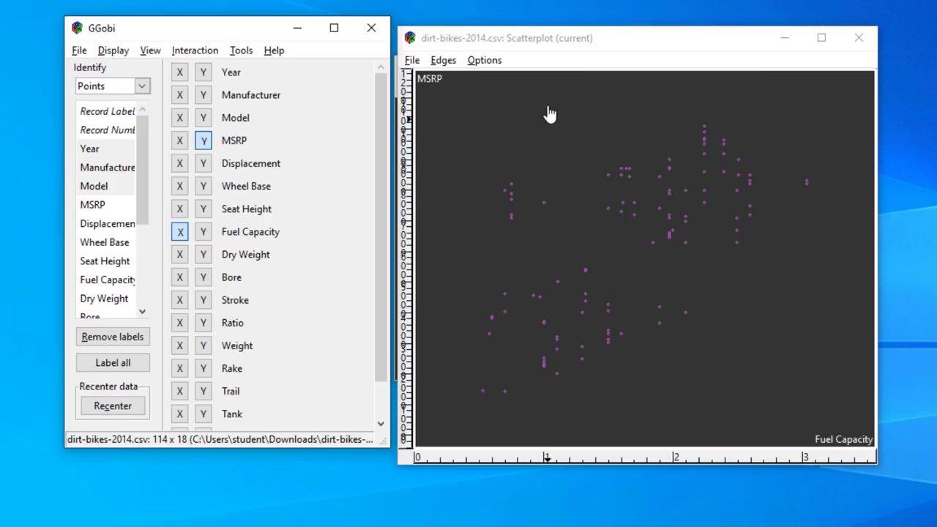
pyautogui.moveTo(554, 37); pyautogui.dragTo(580, 36)
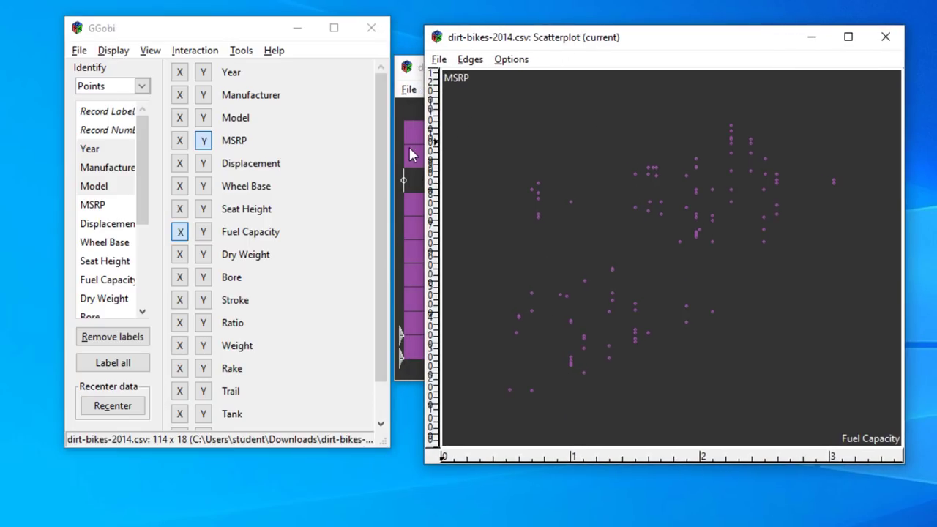
# - Bring the Displacement barchart forward, shift it right, and switch to Brush mode
pyautogui.click(406, 156)
pyautogui.moveTo(528, 70); pyautogui.dragTo(550, 67)
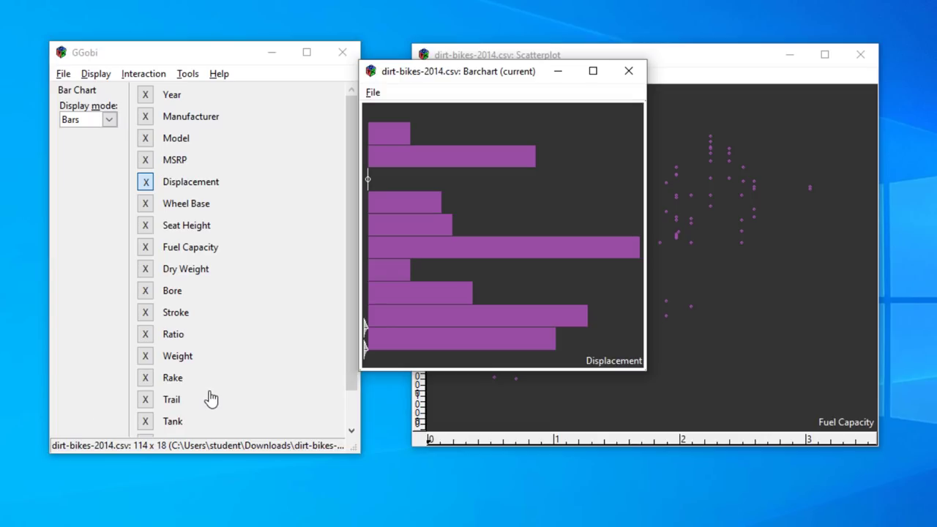
pyautogui.click(150, 75)
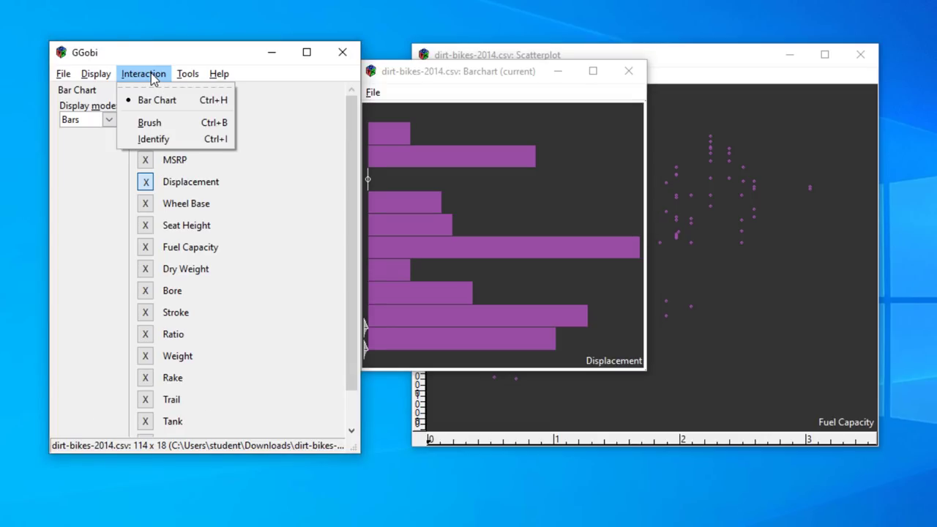
pyautogui.click(153, 124)
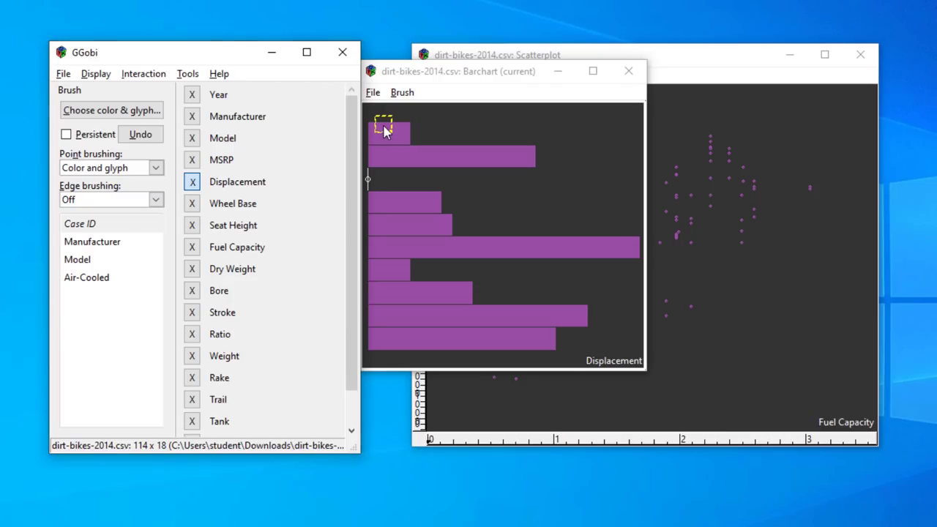
pyautogui.moveTo(386, 143)
pyautogui.mouseDown()
pyautogui.moveTo(388, 129)
pyautogui.moveTo(408, 157)
pyautogui.moveTo(427, 233)
pyautogui.moveTo(504, 228)
pyautogui.moveTo(432, 209)
pyautogui.moveTo(428, 218)
pyautogui.moveTo(489, 229)
pyautogui.moveTo(451, 229)
pyautogui.moveTo(494, 254)
pyautogui.mouseUp()
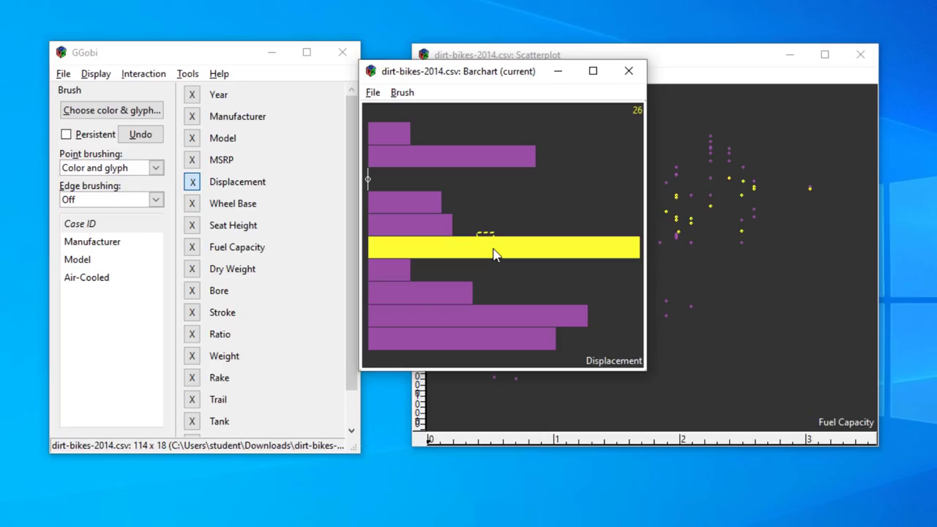
pyautogui.moveTo(494, 254); pyautogui.dragTo(498, 227)
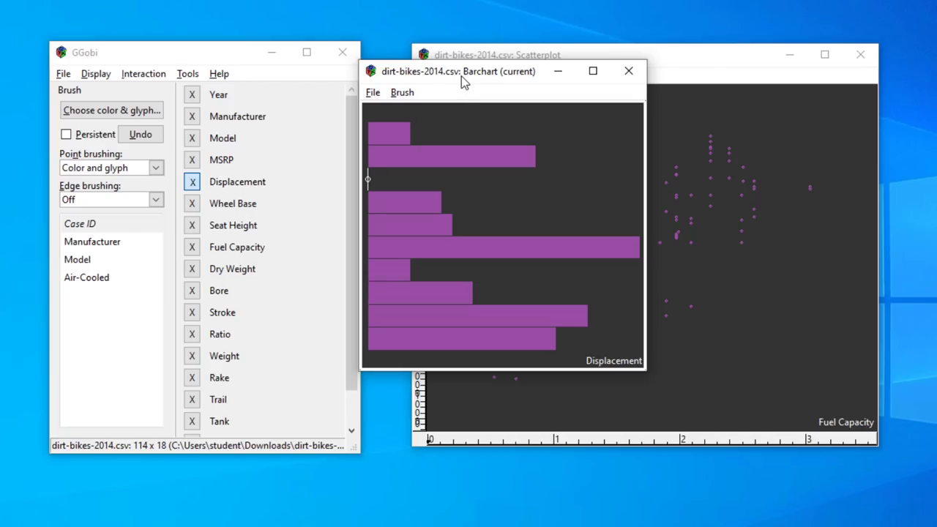
pyautogui.moveTo(462, 78); pyautogui.dragTo(221, 83)
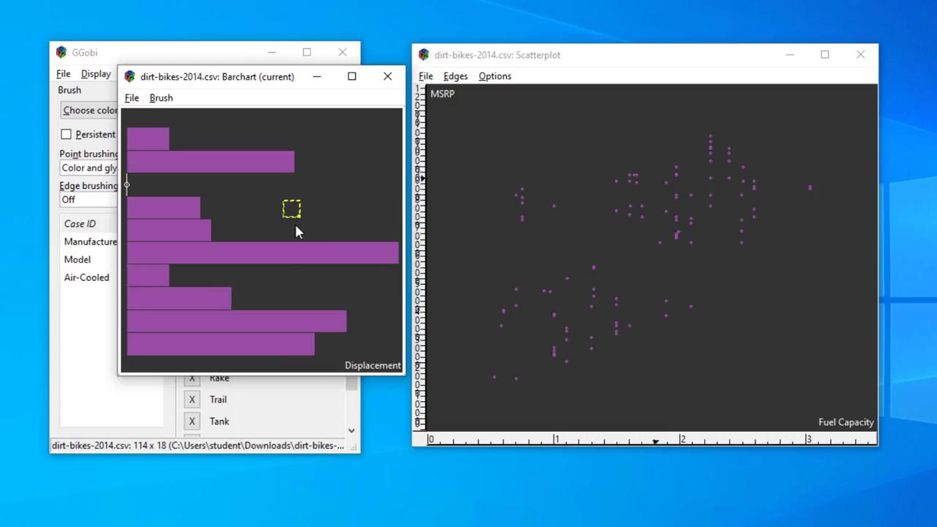
pyautogui.moveTo(296, 231); pyautogui.dragTo(293, 258)
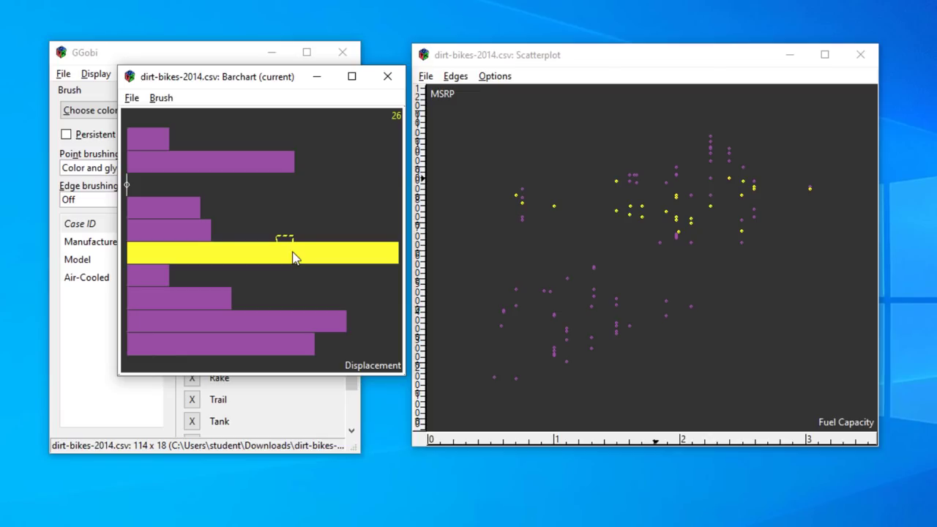
pyautogui.moveTo(249, 84)
pyautogui.mouseDown()
pyautogui.moveTo(500, 100)
pyautogui.moveTo(520, 87)
pyautogui.mouseUp()
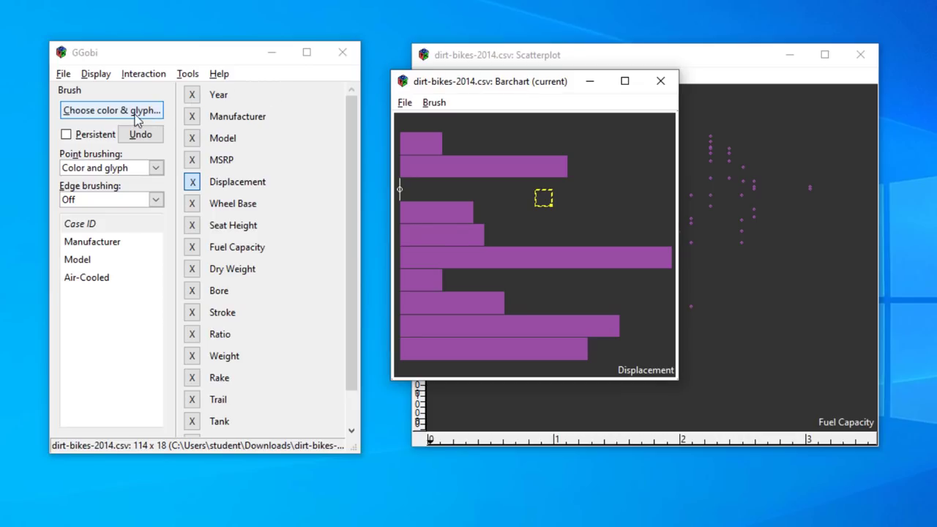
# - Set the brush to orange with the largest filled square glyph and brush the longest Displacement bar
pyautogui.click(113, 116)
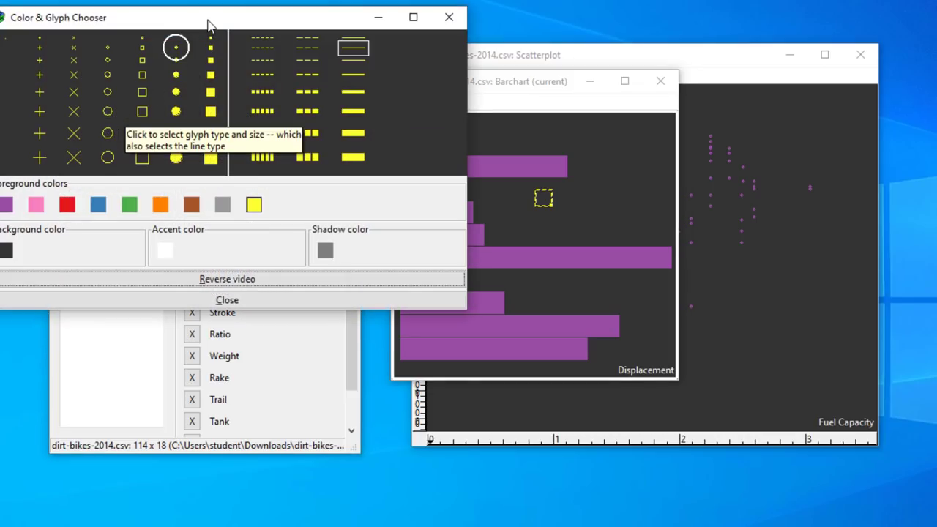
pyautogui.moveTo(208, 25); pyautogui.dragTo(230, 46)
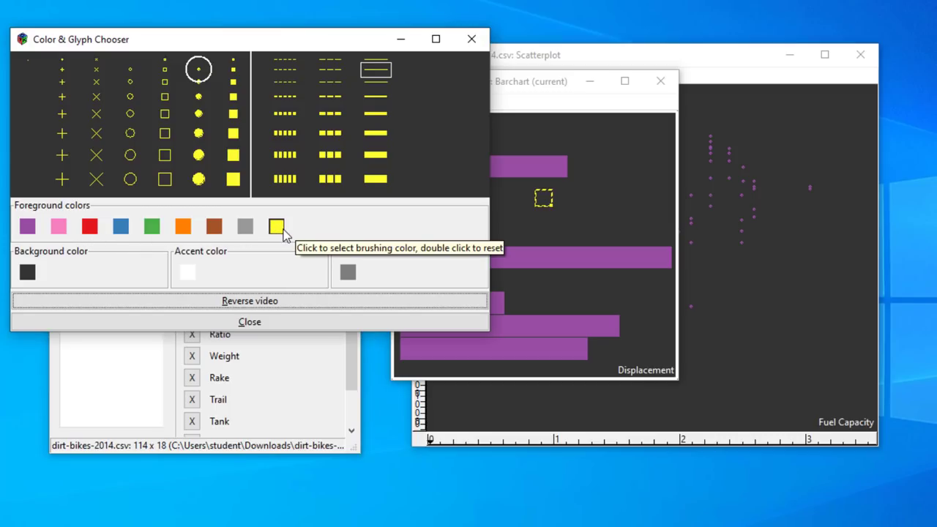
pyautogui.click(184, 228)
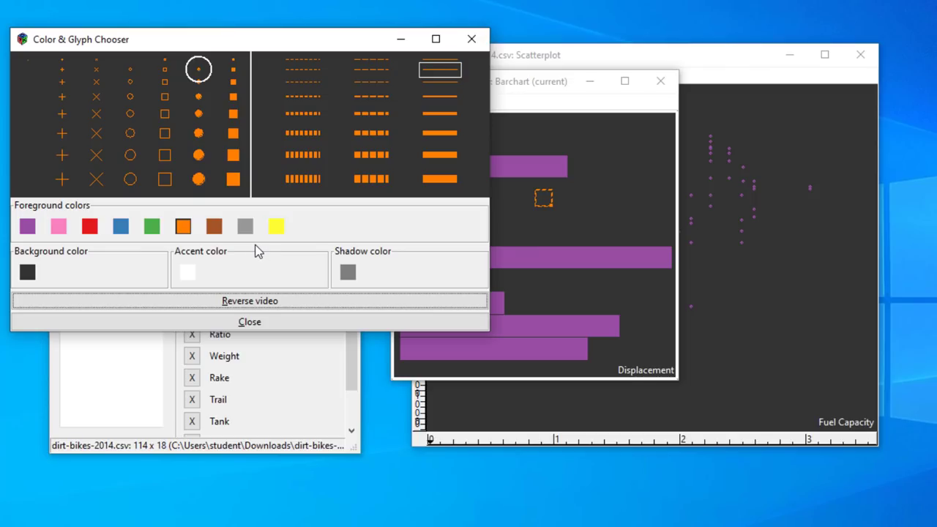
pyautogui.click(233, 178)
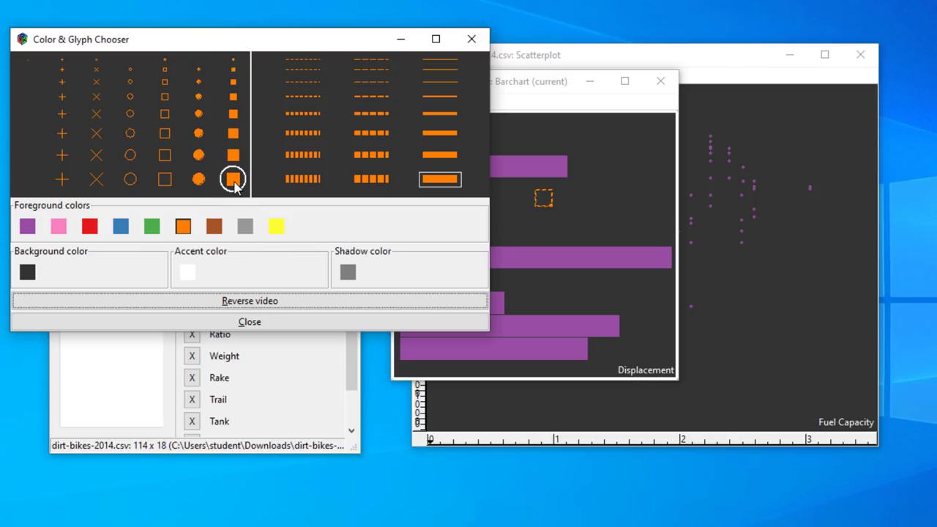
pyautogui.click(248, 327)
pyautogui.moveTo(537, 207); pyautogui.dragTo(535, 266)
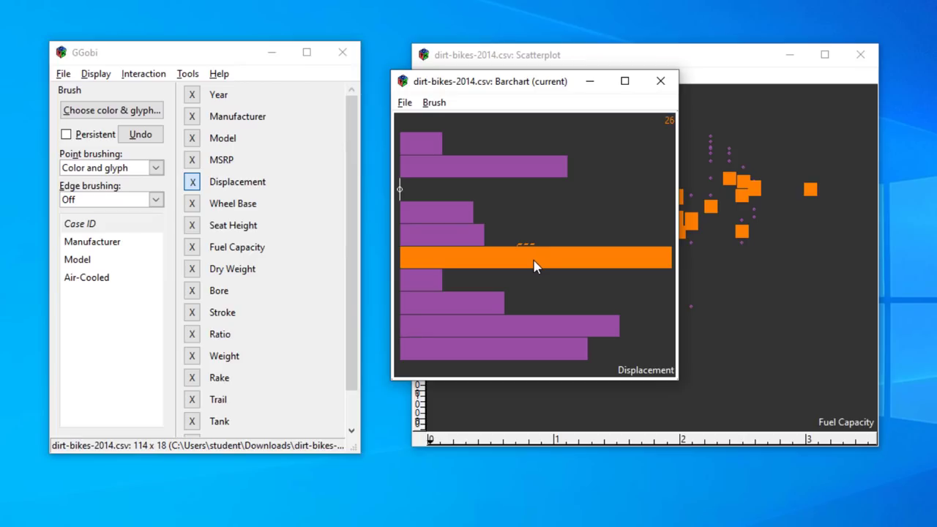
# - Move the brush off the bars and switch the barchart to Manufacturer
pyautogui.moveTo(536, 258); pyautogui.dragTo(533, 212)
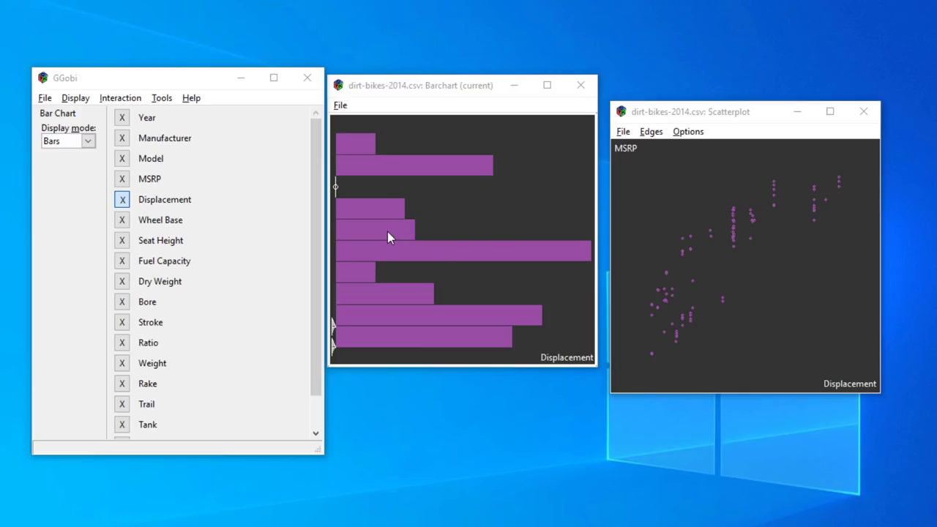
pyautogui.click(122, 138)
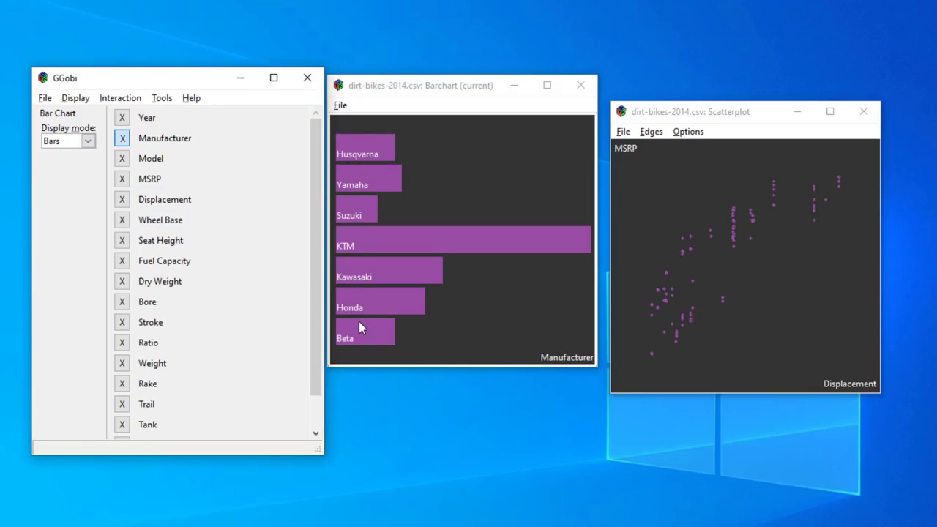
# - Create a scatterplot matrix, dropping Year, Manufacturer, Model and adding Displacement, Wheel Base, Seat Height, Fuel Capacity
pyautogui.click(75, 97)
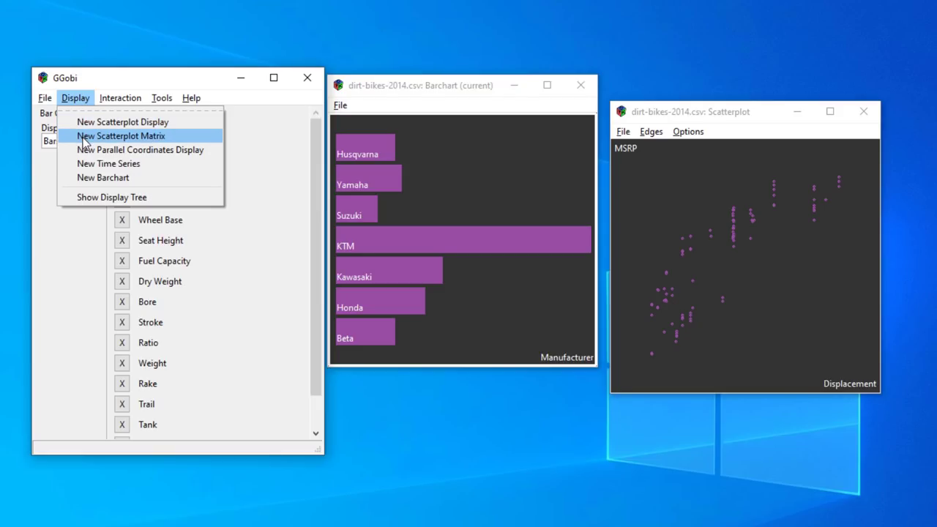
pyautogui.click(84, 139)
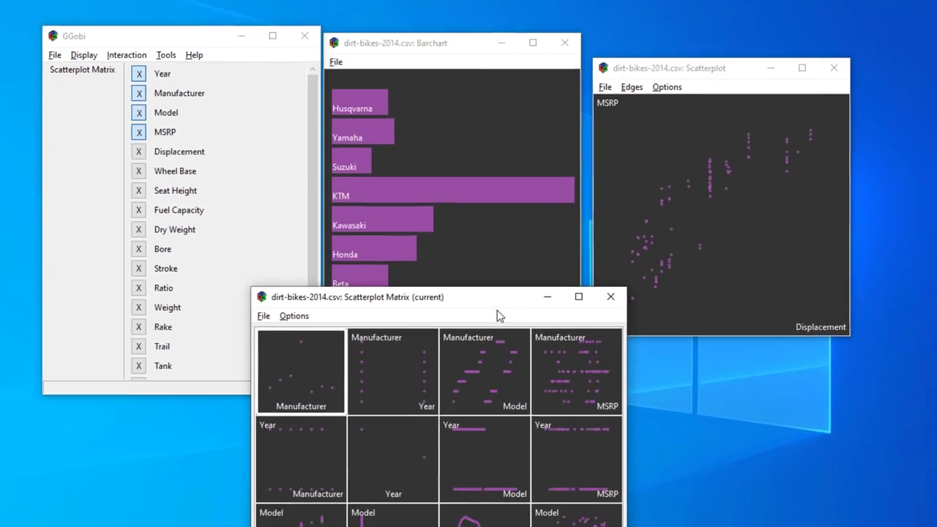
pyautogui.moveTo(431, 345); pyautogui.dragTo(573, 209)
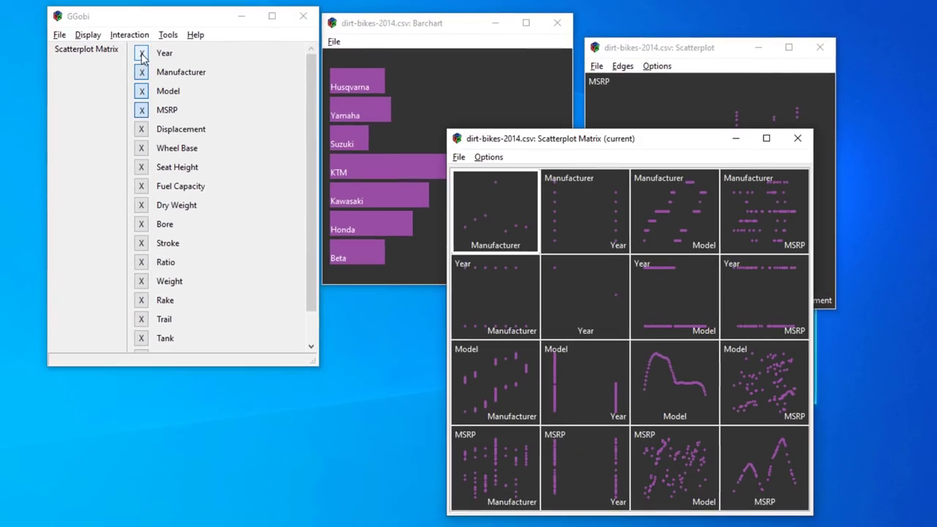
pyautogui.click(122, 117)
pyautogui.click(141, 72)
pyautogui.click(141, 90)
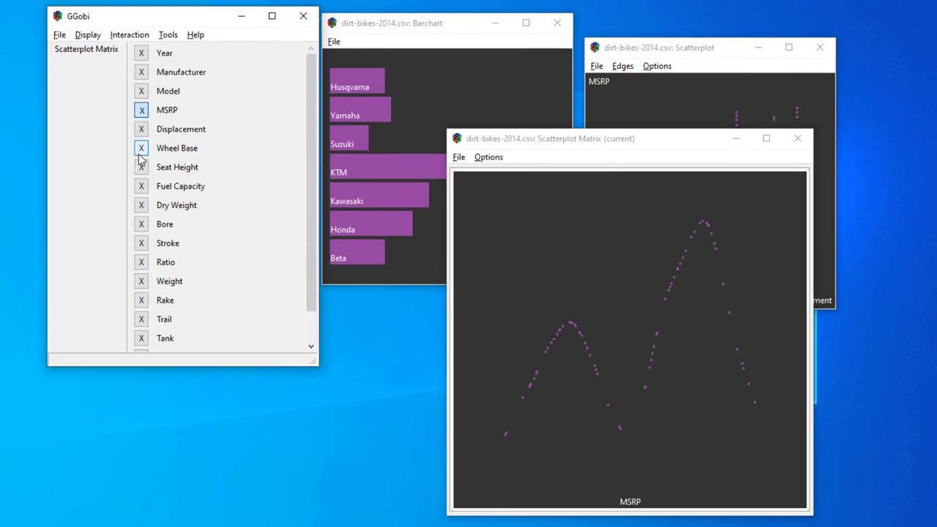
pyautogui.click(141, 129)
pyautogui.click(141, 148)
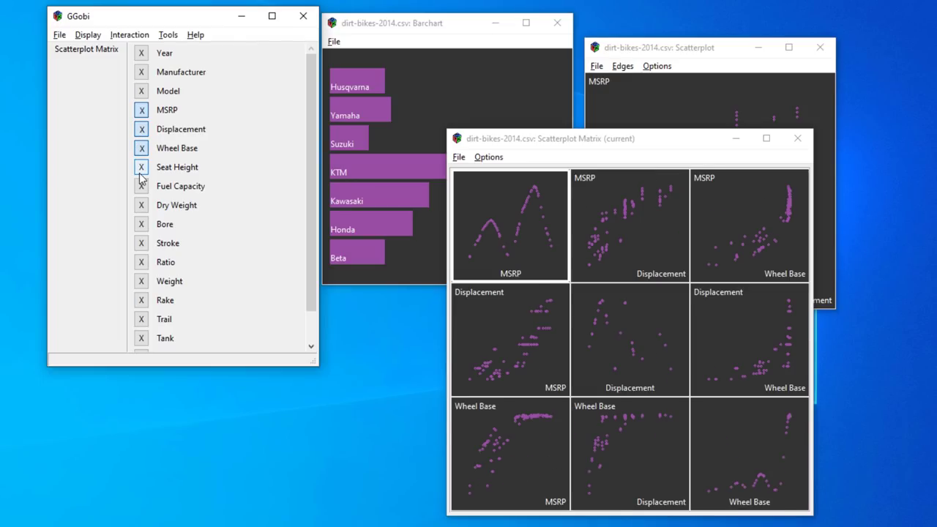
pyautogui.click(142, 167)
pyautogui.click(141, 186)
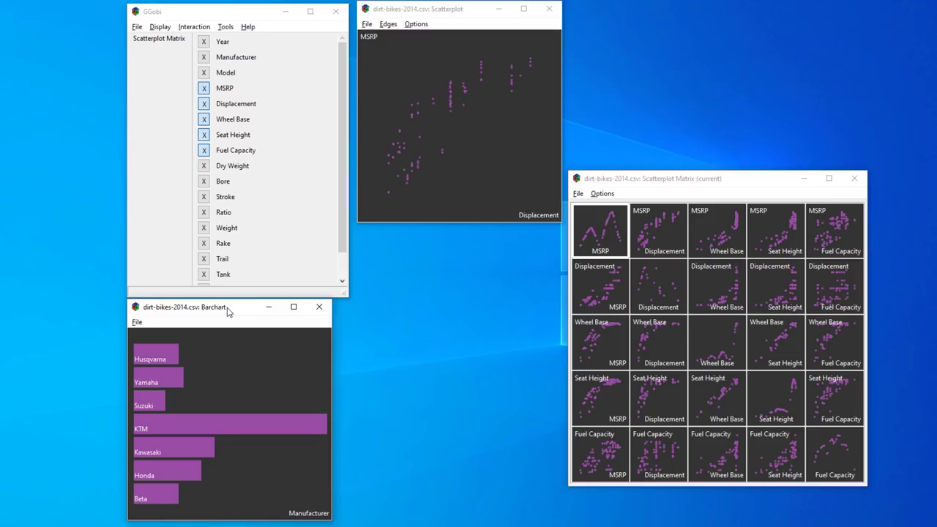
# - Open a new scatterplot with Manufacturer on X and Model on Y
pyautogui.click(159, 26)
pyautogui.click(183, 42)
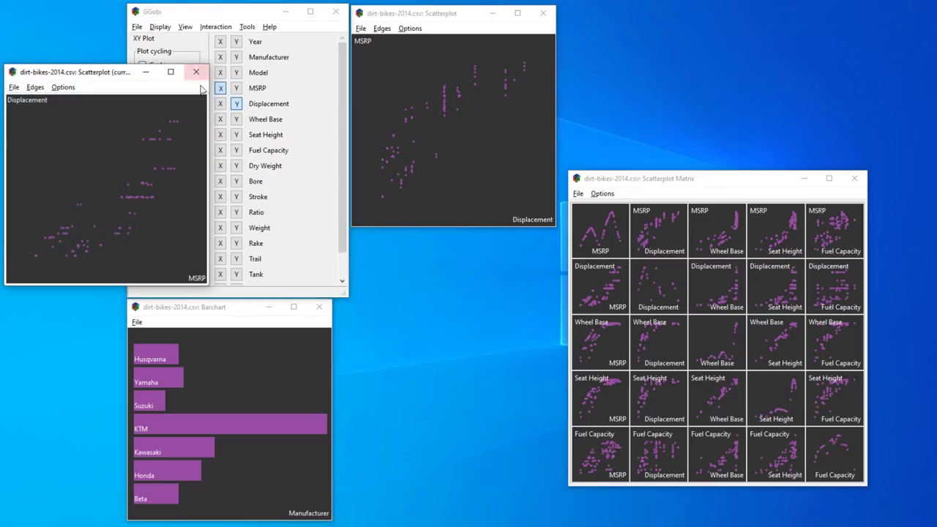
pyautogui.moveTo(100, 73); pyautogui.dragTo(449, 258)
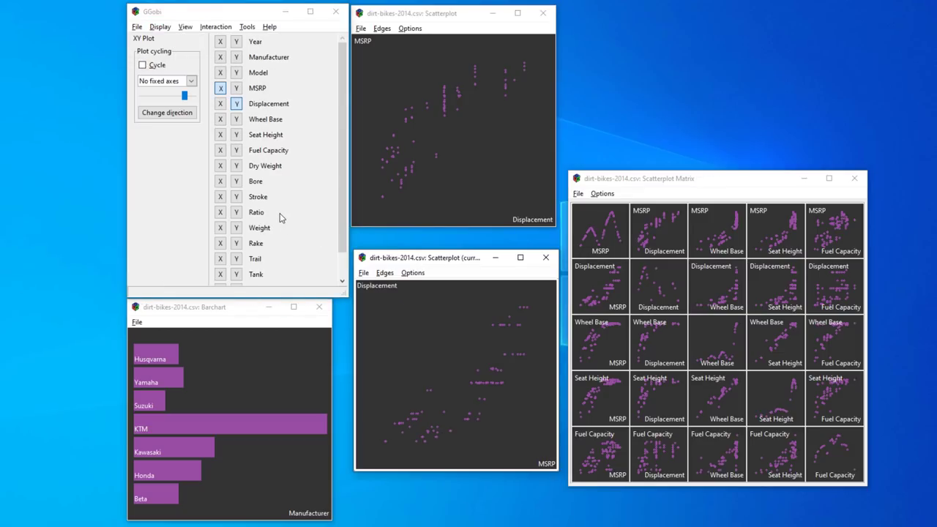
pyautogui.click(220, 57)
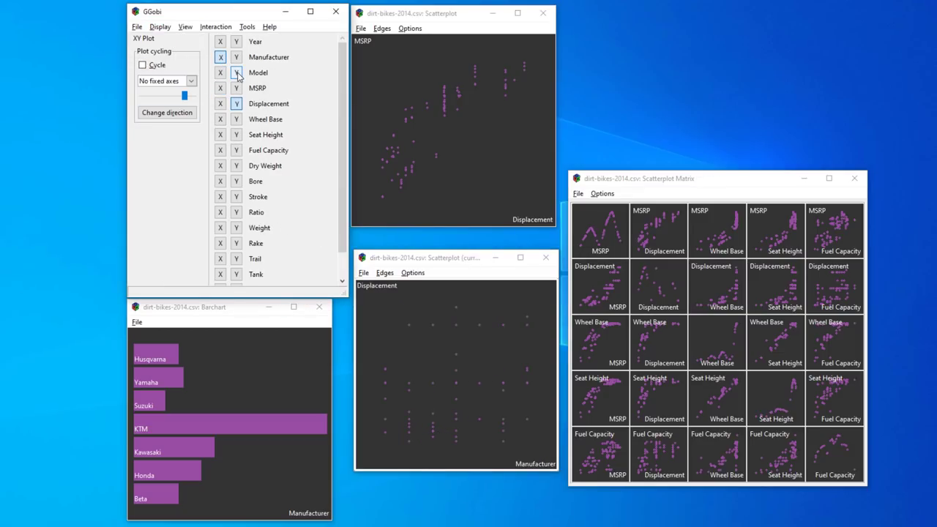
pyautogui.click(237, 73)
# - Make the Manufacturer barchart current in Brush mode and open the colour-and-glyph chooser
pyautogui.click(251, 349)
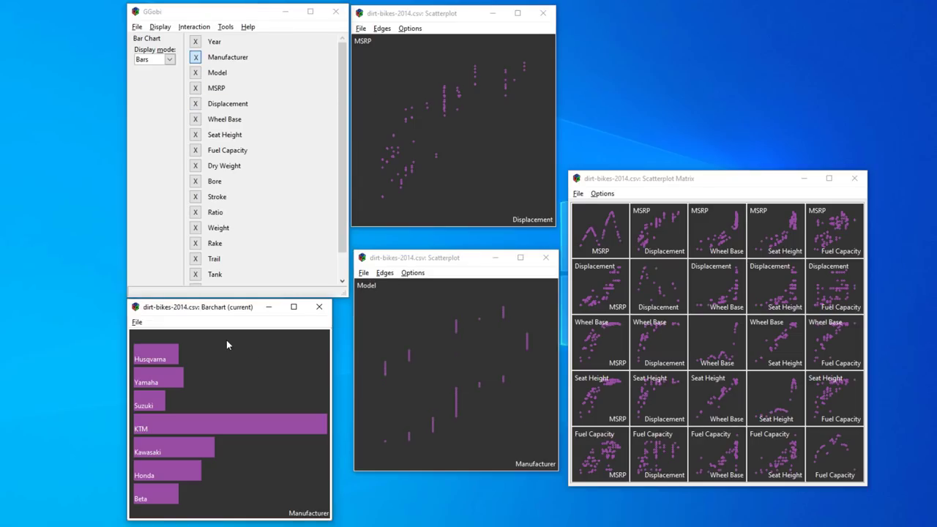
pyautogui.click(225, 31)
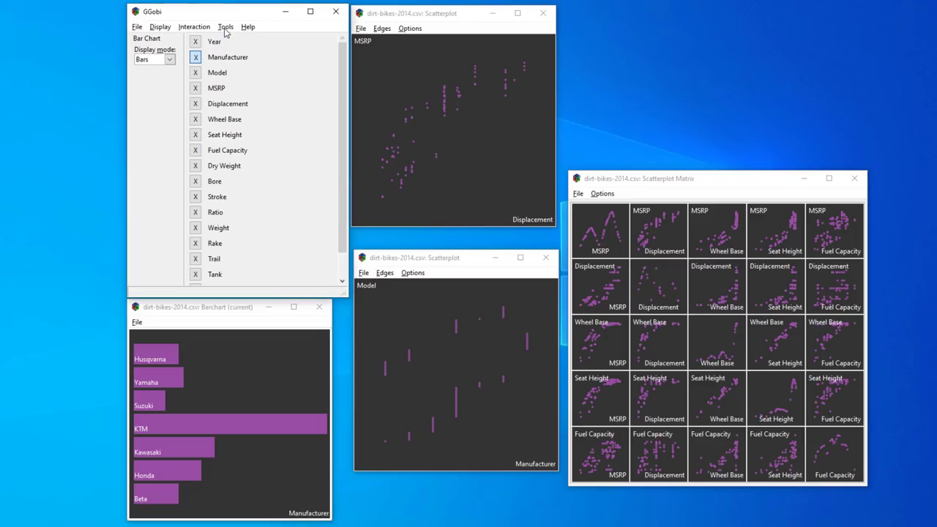
pyautogui.click(226, 29)
pyautogui.moveTo(198, 31)
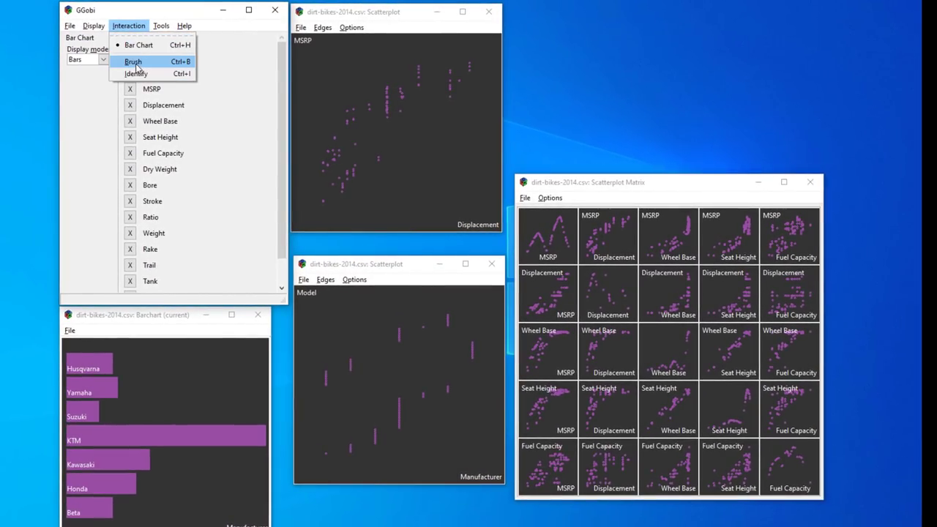
pyautogui.click(132, 62)
pyautogui.click(106, 53)
pyautogui.moveTo(160, 59)
pyautogui.mouseDown()
pyautogui.moveTo(127, 84)
pyautogui.moveTo(376, 229)
pyautogui.moveTo(681, 300)
pyautogui.moveTo(697, 293)
pyautogui.mouseUp()
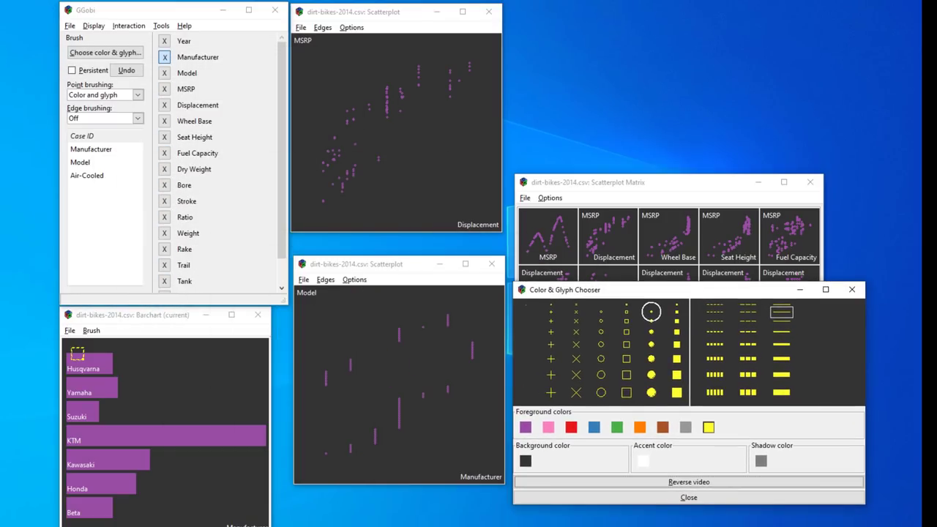
# - Brush the Husqvarna bar to highlight those bikes in every linked plot, then select the Model plot
pyautogui.moveTo(81, 359); pyautogui.dragTo(86, 370)
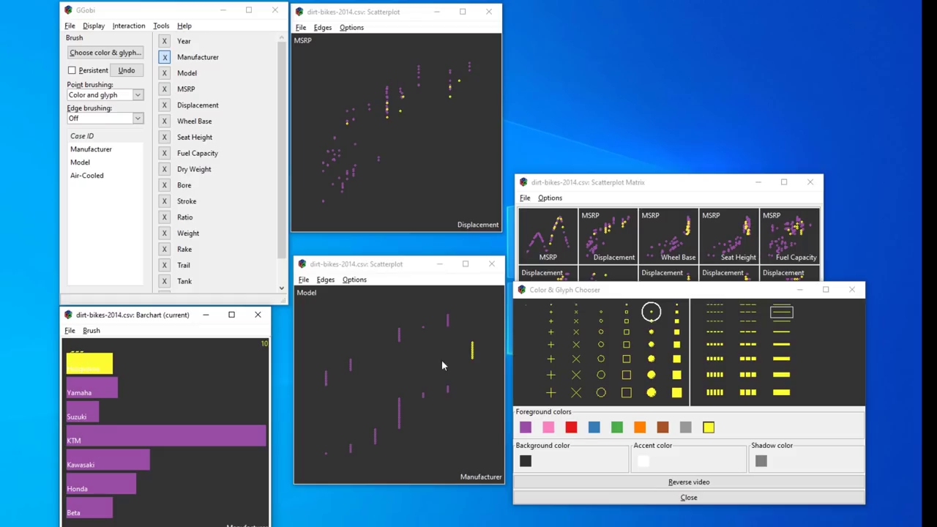
pyautogui.click(473, 342)
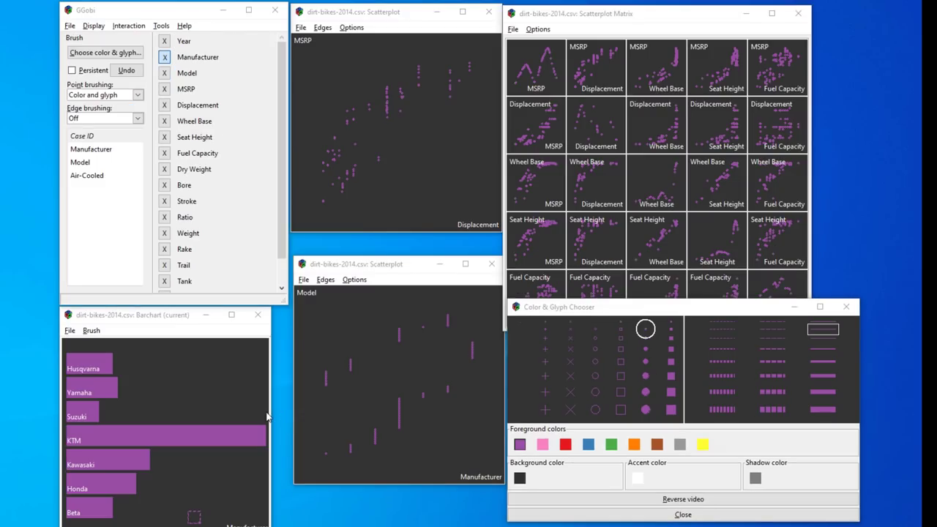
# - Turn on persistent brushing and colour the Beta bikes pink and the Kawasaki bikes blue
pyautogui.click(72, 70)
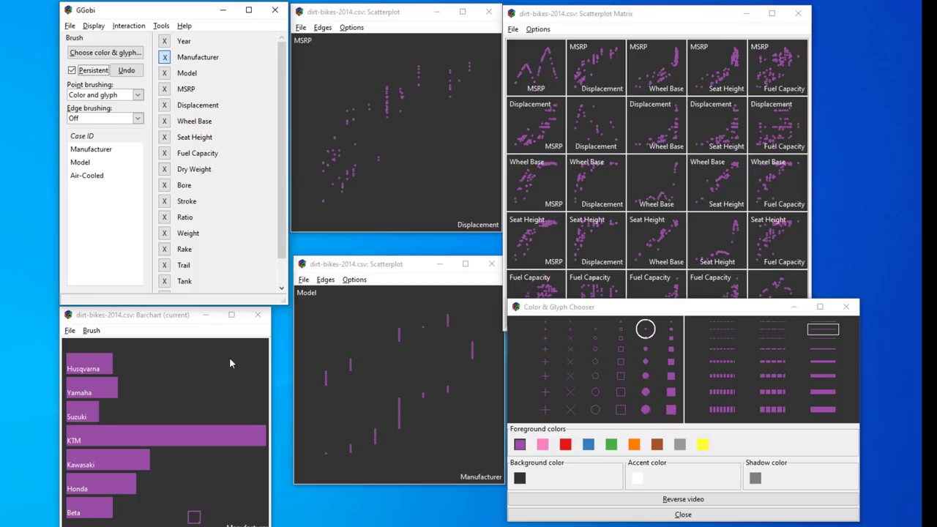
pyautogui.click(542, 445)
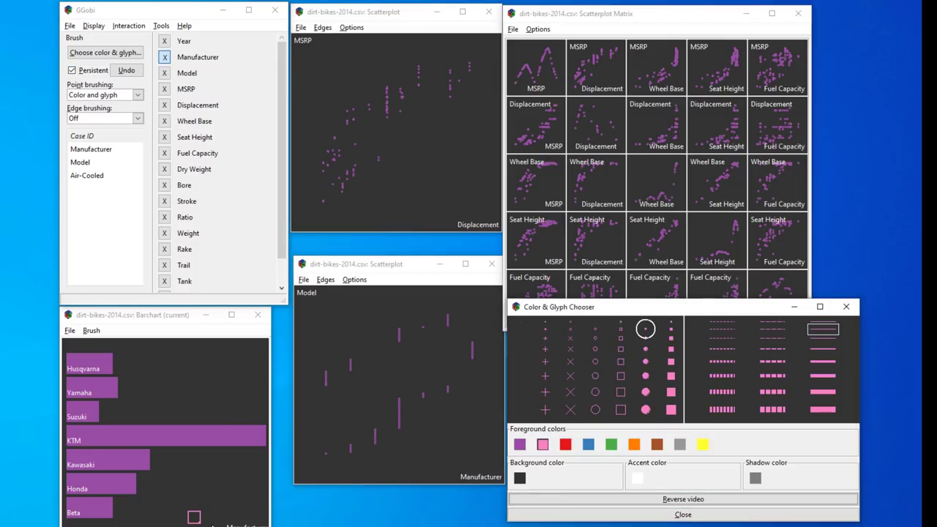
pyautogui.moveTo(204, 521)
pyautogui.mouseDown()
pyautogui.moveTo(118, 517)
pyautogui.moveTo(141, 514)
pyautogui.moveTo(159, 500)
pyautogui.moveTo(136, 502)
pyautogui.moveTo(168, 496)
pyautogui.mouseUp()
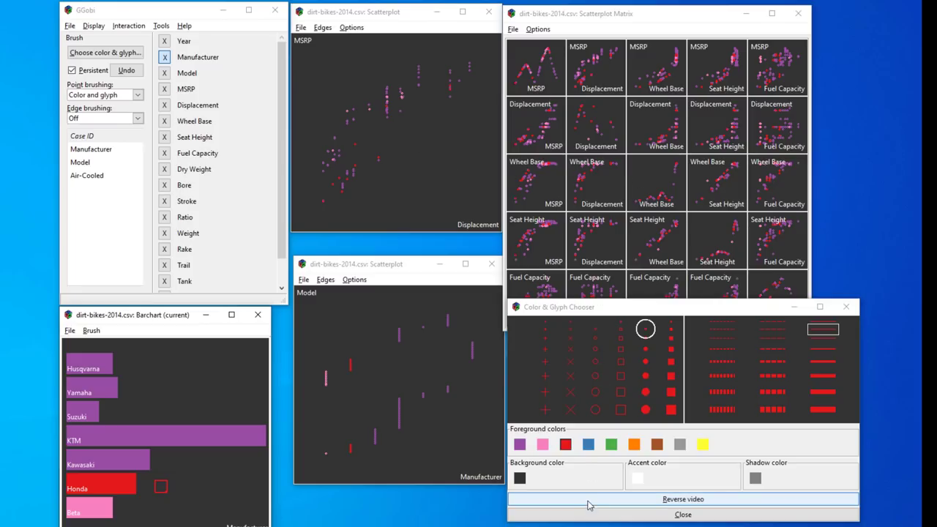
pyautogui.click(589, 447)
pyautogui.moveTo(165, 492)
pyautogui.mouseDown()
pyautogui.moveTo(161, 476)
pyautogui.moveTo(192, 469)
pyautogui.moveTo(190, 423)
pyautogui.mouseUp()
# - Colour the Suzuki bikes orange, pick grey for Husqvarna, and close the Color & Glyph Chooser
pyautogui.click(611, 445)
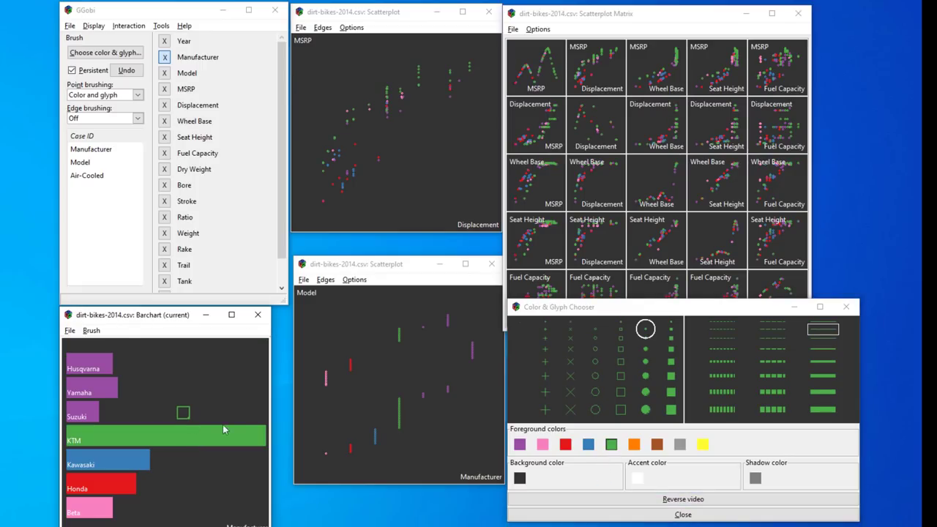
pyautogui.click(634, 445)
pyautogui.moveTo(134, 415)
pyautogui.mouseDown()
pyautogui.moveTo(102, 421)
pyautogui.moveTo(147, 388)
pyautogui.moveTo(150, 373)
pyautogui.moveTo(114, 366)
pyautogui.moveTo(155, 372)
pyautogui.mouseUp()
pyautogui.click(681, 445)
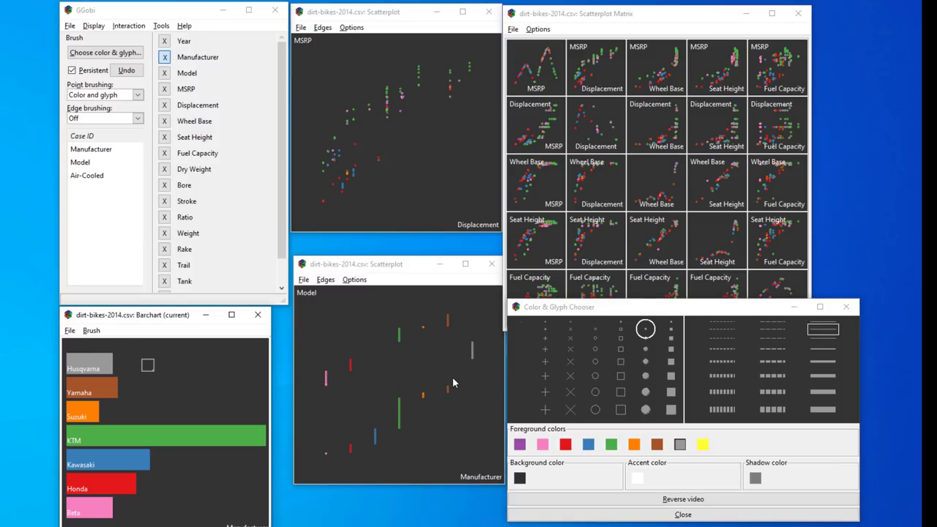
pyautogui.click(848, 308)
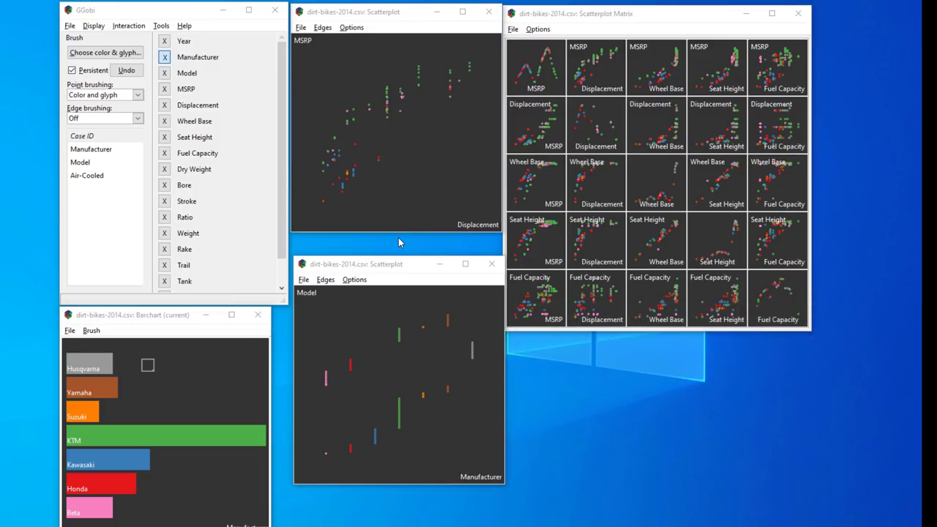
# - Make the MSRP versus Displacement scatterplot current and switch it to a 2D Tour view
pyautogui.click(367, 152)
pyautogui.click(120, 27)
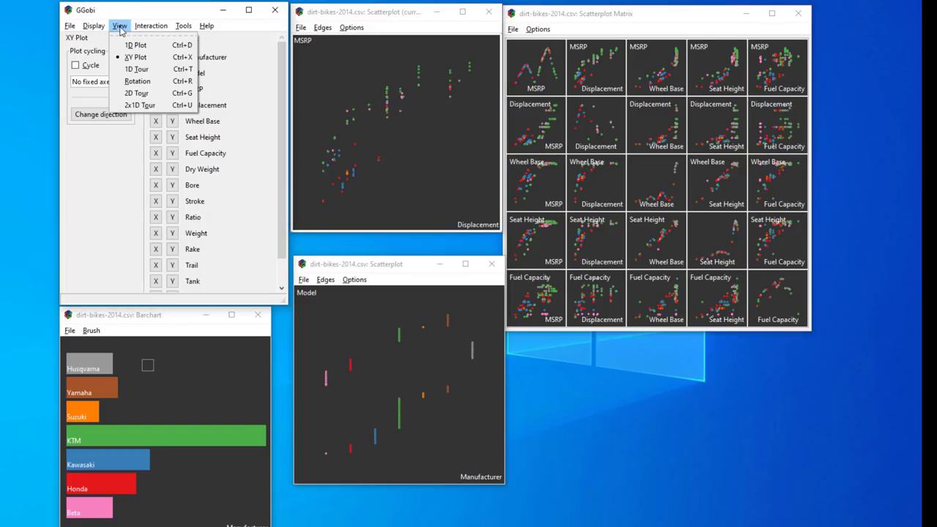
pyautogui.click(139, 95)
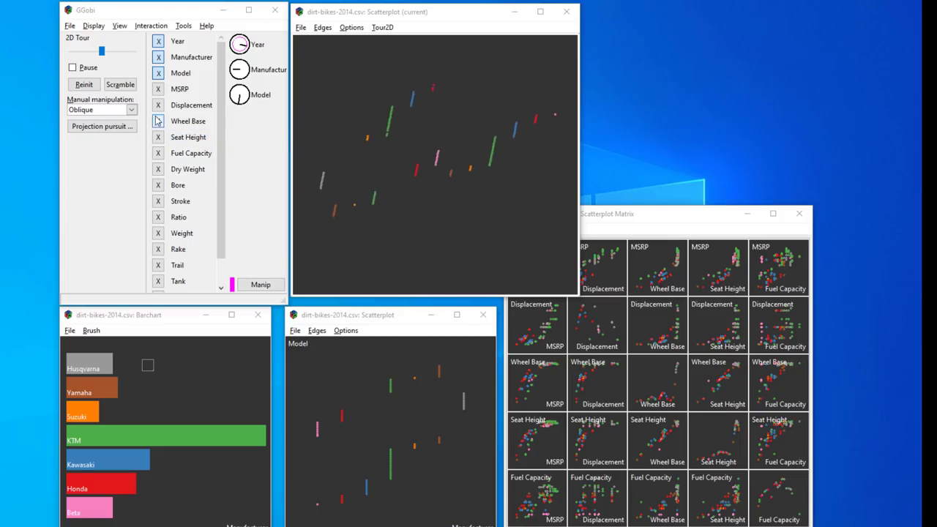
# - Tour only MSRP, Displacement, Wheel Base and Seat Height, dropping Year, Manufacturer and Model, and slow the motion
pyautogui.click(157, 91)
pyautogui.click(157, 105)
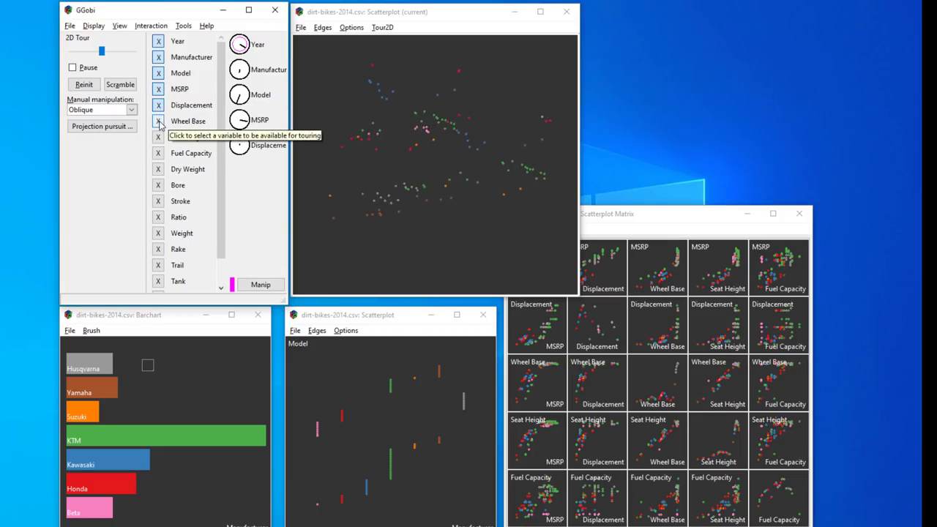
pyautogui.click(157, 121)
pyautogui.click(157, 137)
pyautogui.click(157, 41)
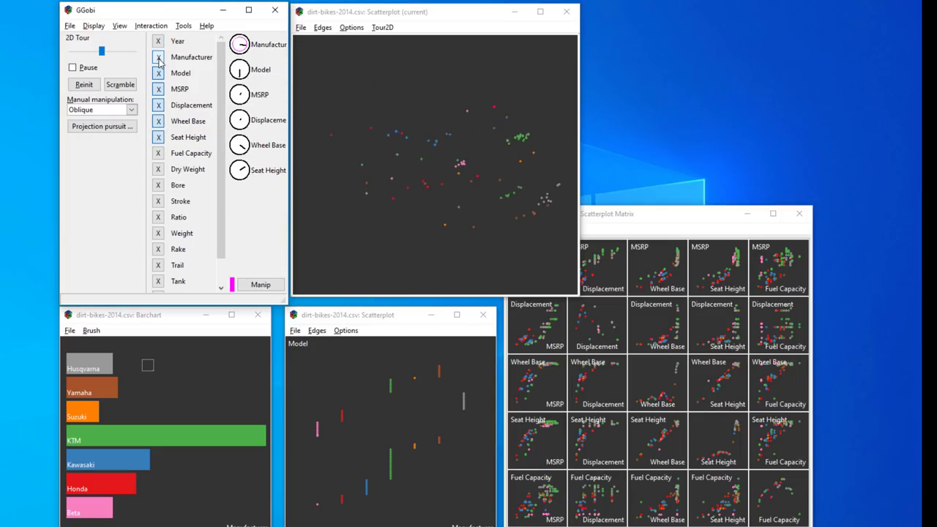
pyautogui.click(158, 57)
pyautogui.click(158, 74)
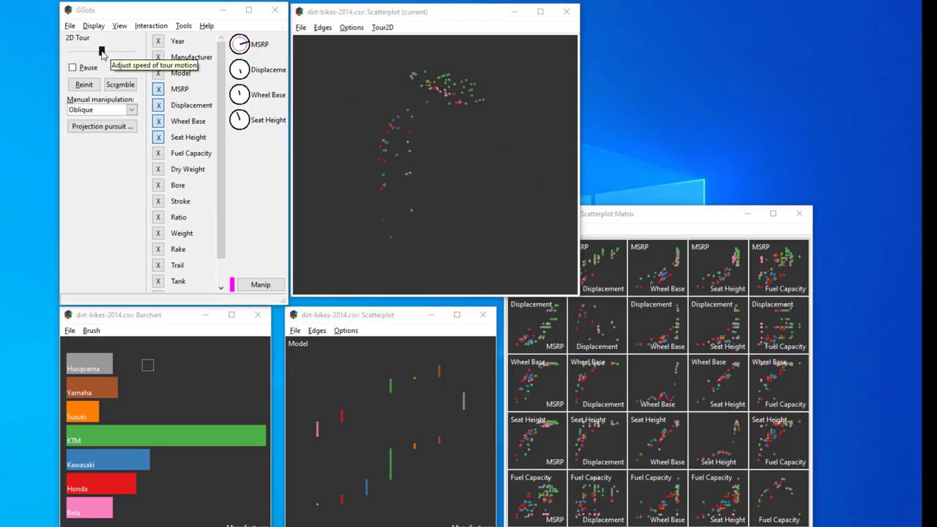
pyautogui.moveTo(102, 53)
pyautogui.mouseDown()
pyautogui.moveTo(82, 54)
pyautogui.moveTo(129, 53)
pyautogui.moveTo(109, 58)
pyautogui.mouseUp()
pyautogui.click(484, 207)
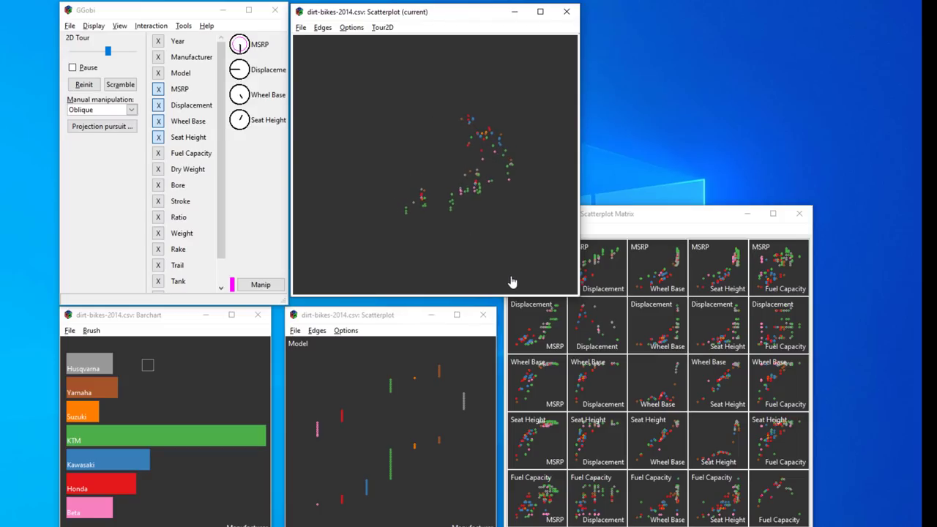
# - Pause and hand-rotate the projection, then open the Projection Pursuit window and resume the tour
pyautogui.click(73, 66)
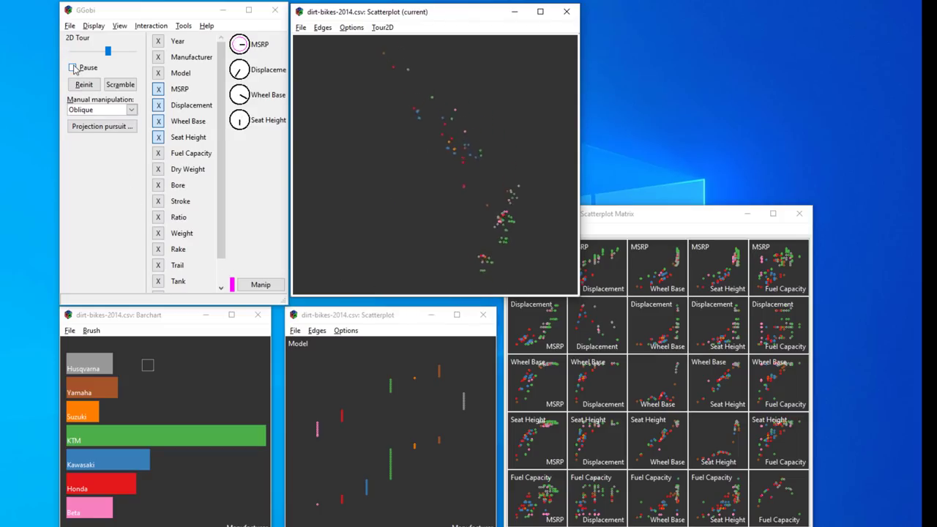
pyautogui.moveTo(501, 179); pyautogui.dragTo(329, 187)
pyautogui.click(111, 126)
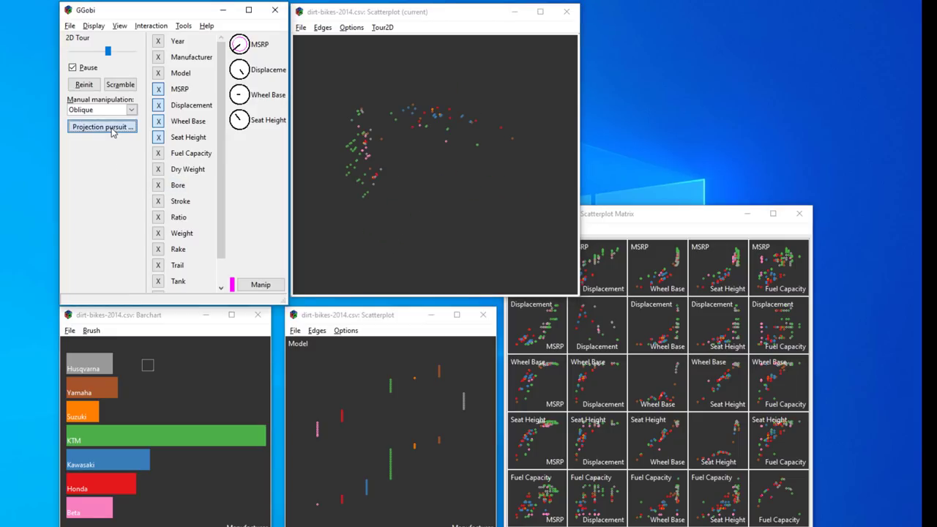
pyautogui.moveTo(80, 107); pyautogui.dragTo(511, 331)
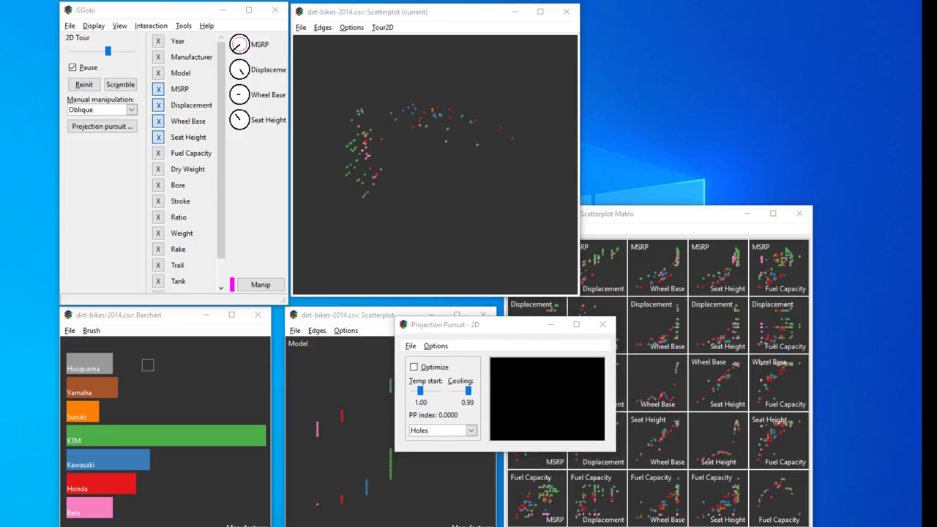
pyautogui.click(72, 68)
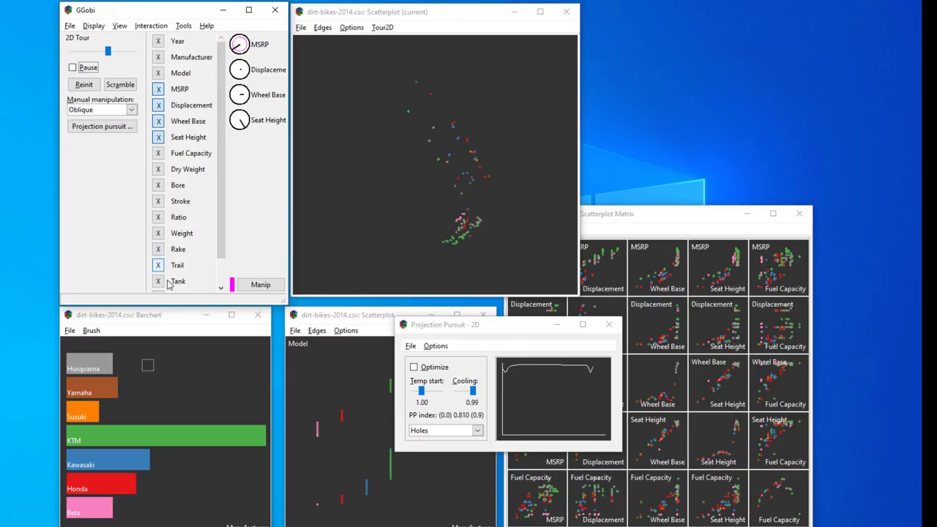
# - Set the projection pursuit index to Central Mass and turn on Optimize
pyautogui.click(477, 431)
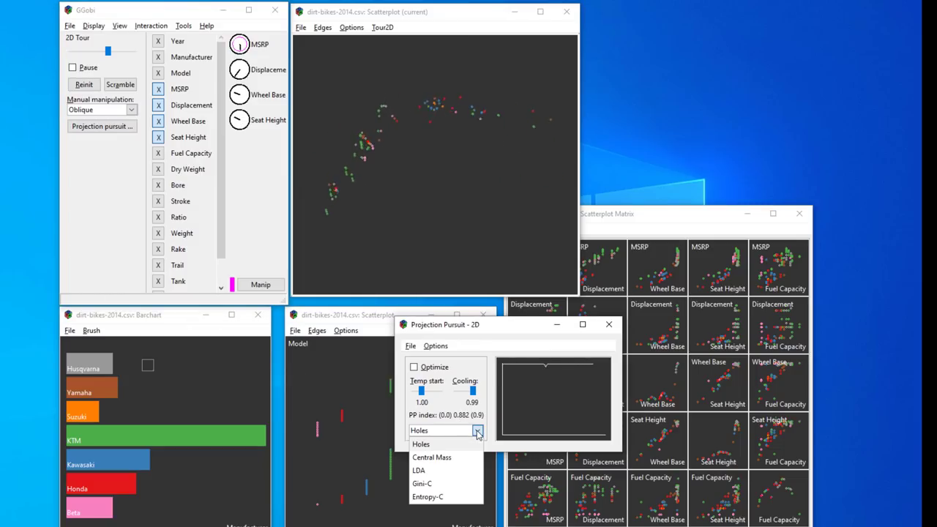
pyautogui.click(453, 457)
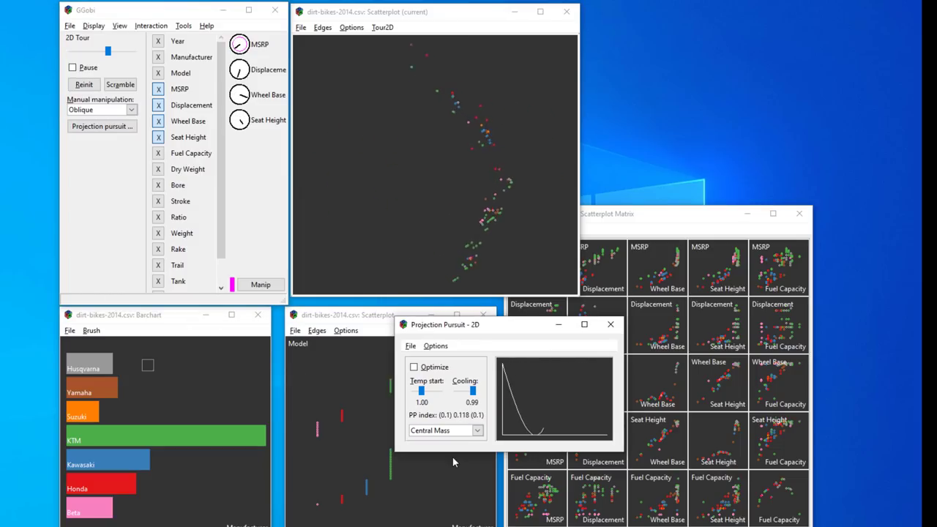
pyautogui.click(474, 432)
pyautogui.click(459, 446)
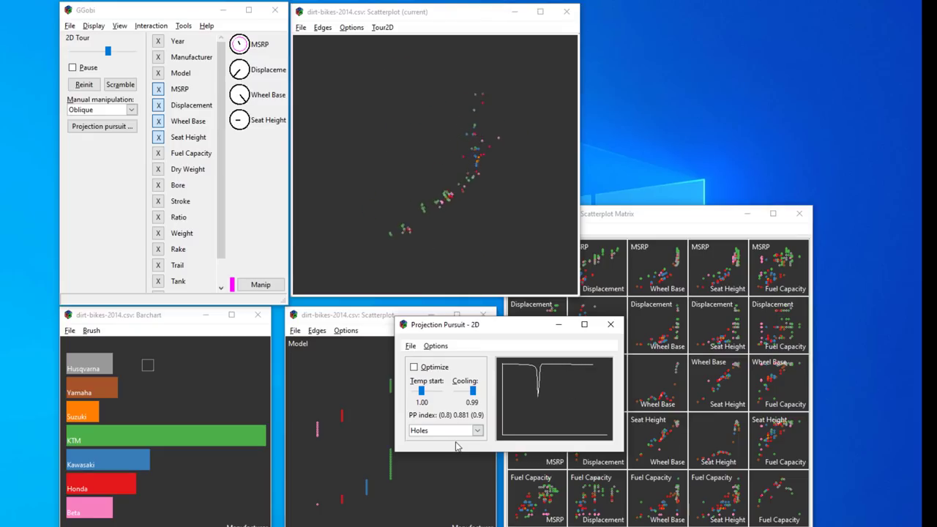
pyautogui.click(476, 431)
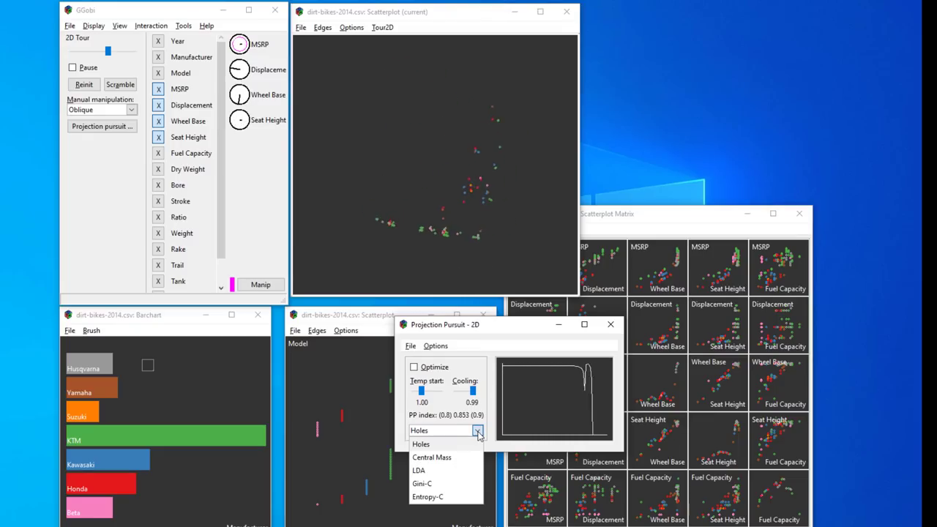
pyautogui.click(434, 457)
pyautogui.click(415, 367)
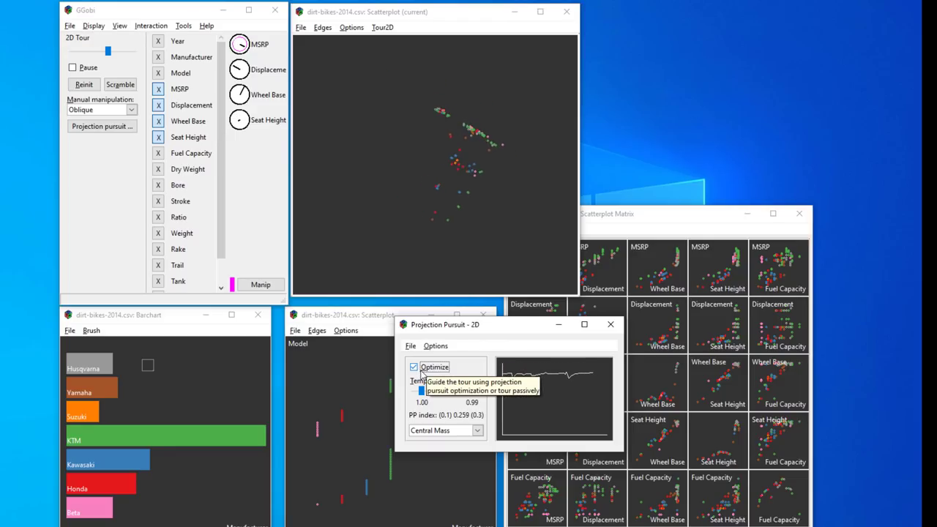
# - Switch the pursuit index to Holes and scramble the tour to a fresh random projection
pyautogui.click(447, 432)
pyautogui.click(438, 444)
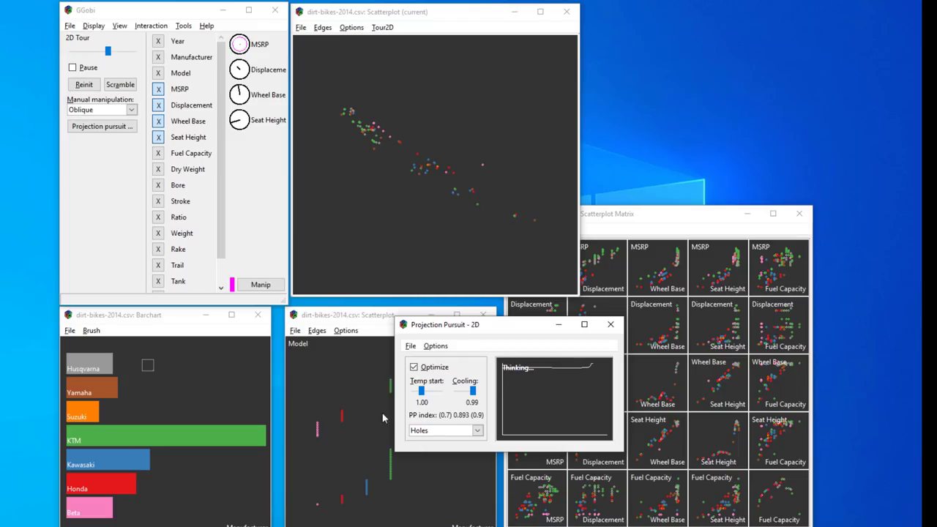
pyautogui.click(121, 85)
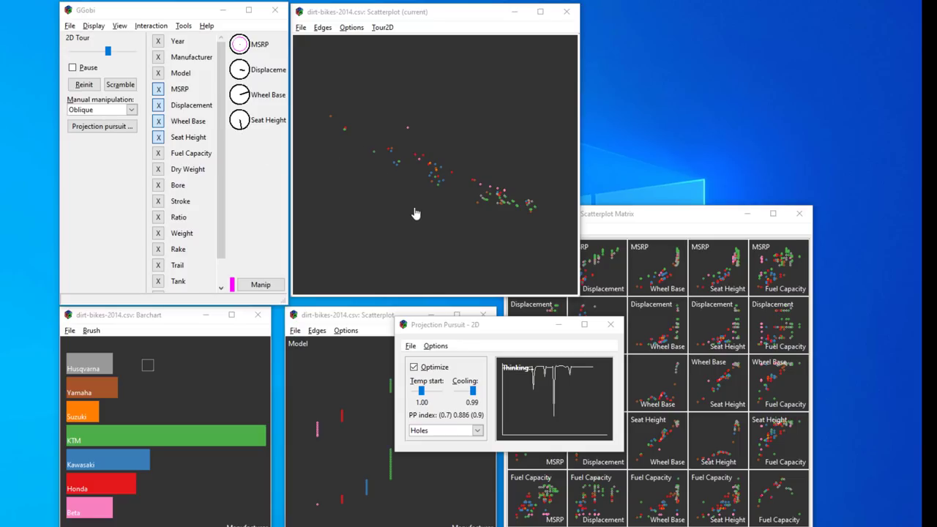
pyautogui.click(393, 170)
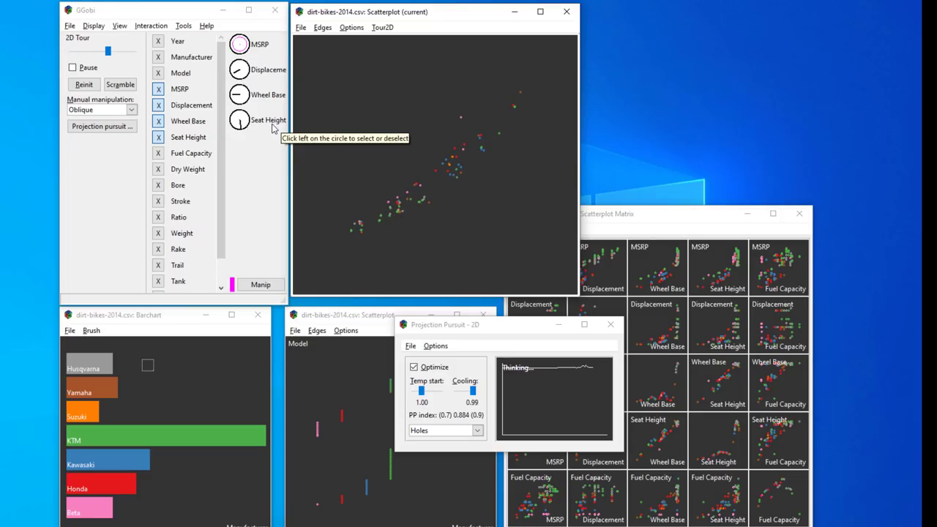
pyautogui.click(149, 141)
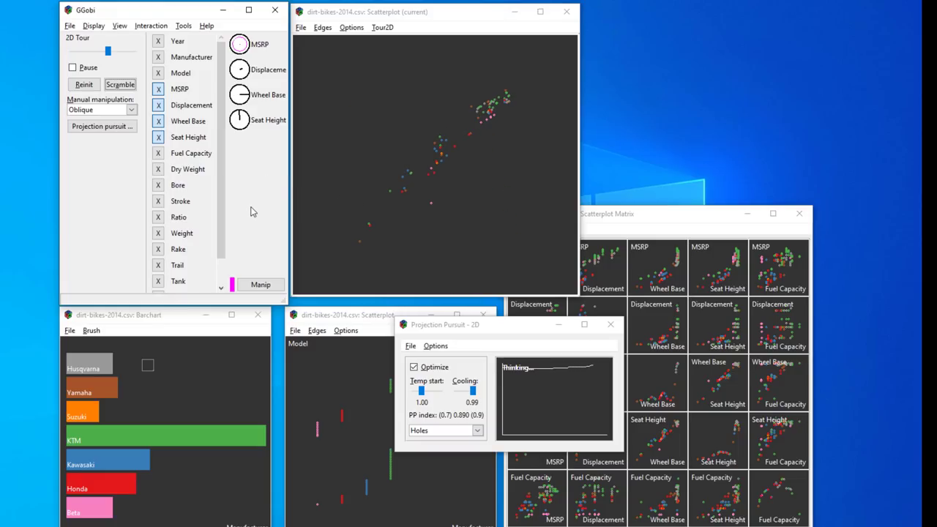
# - Return the pursuit index to Central Mass and pause the tour at PP index 0.256
pyautogui.click(471, 435)
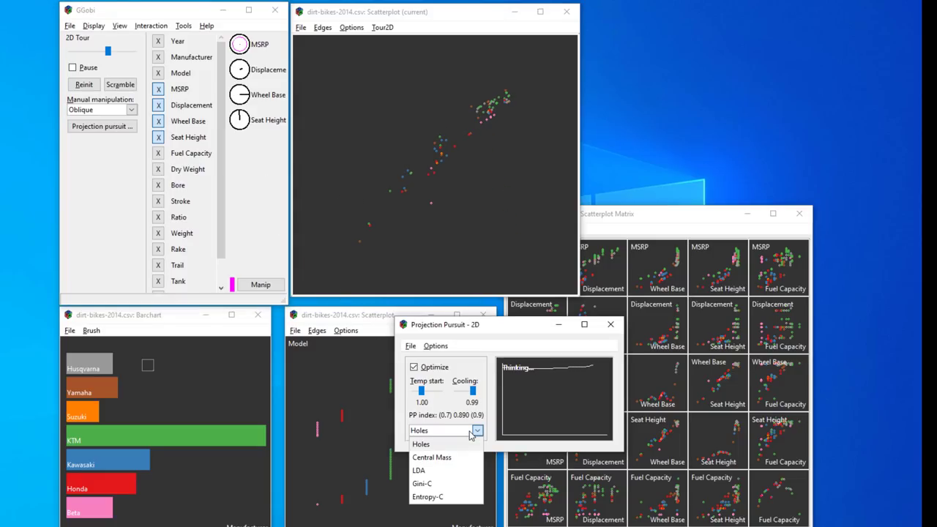
pyautogui.click(455, 460)
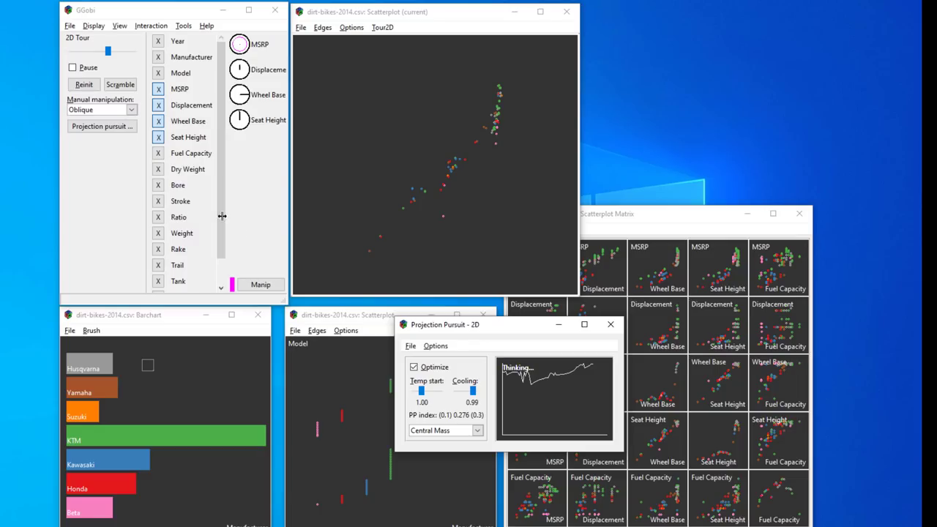
pyautogui.click(72, 67)
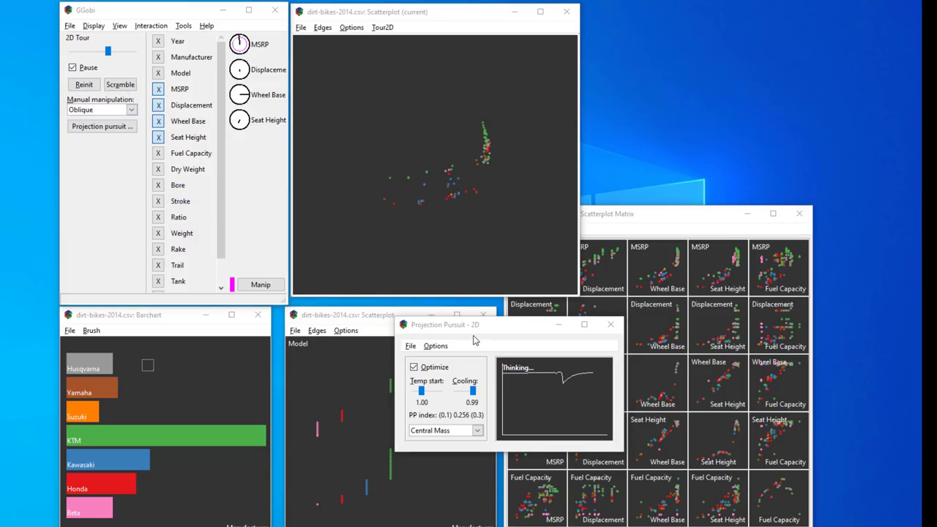